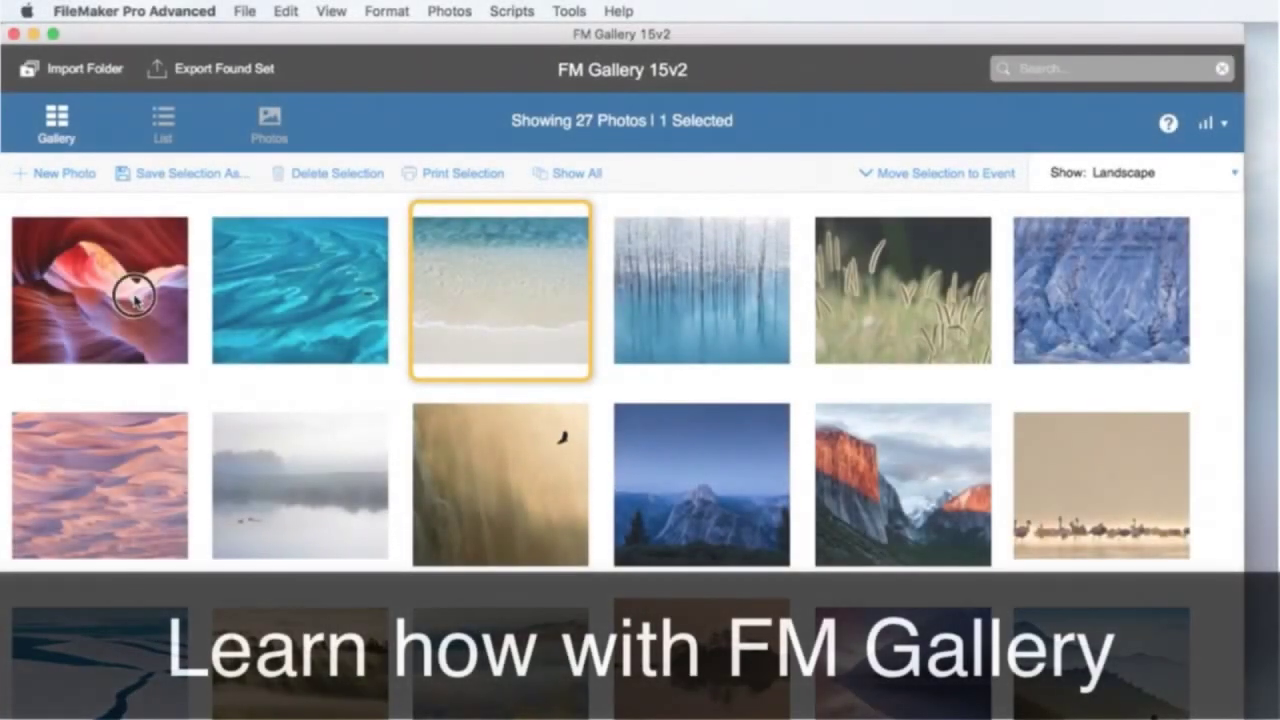
# Step: Select the first 16 Landscape photos, from the red canyon through the small wooded isle
pyautogui.click(135, 296)
pyautogui.keyDown('shift'); pyautogui.click(701, 670); pyautogui.keyUp('shift')
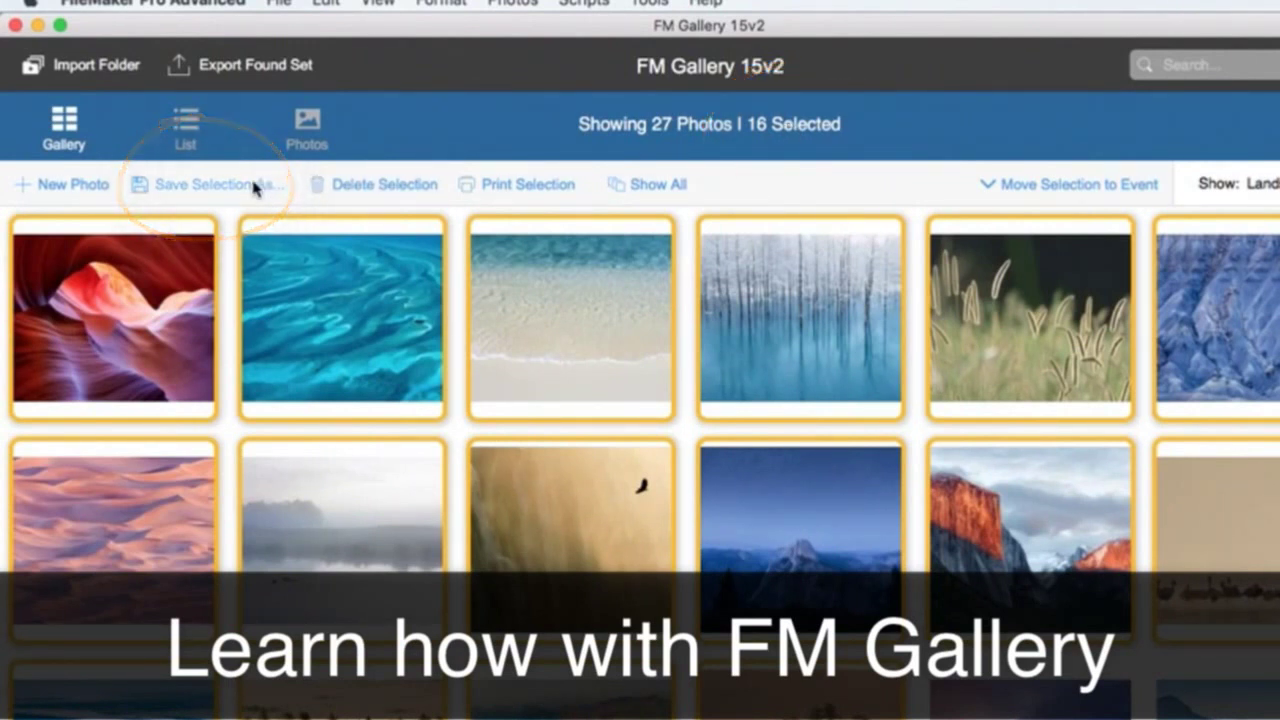
# Step: Open the details of the turquoise Bahamas Aerial photo to check its file name, and return to the gallery
pyautogui.doubleClick(340, 289)
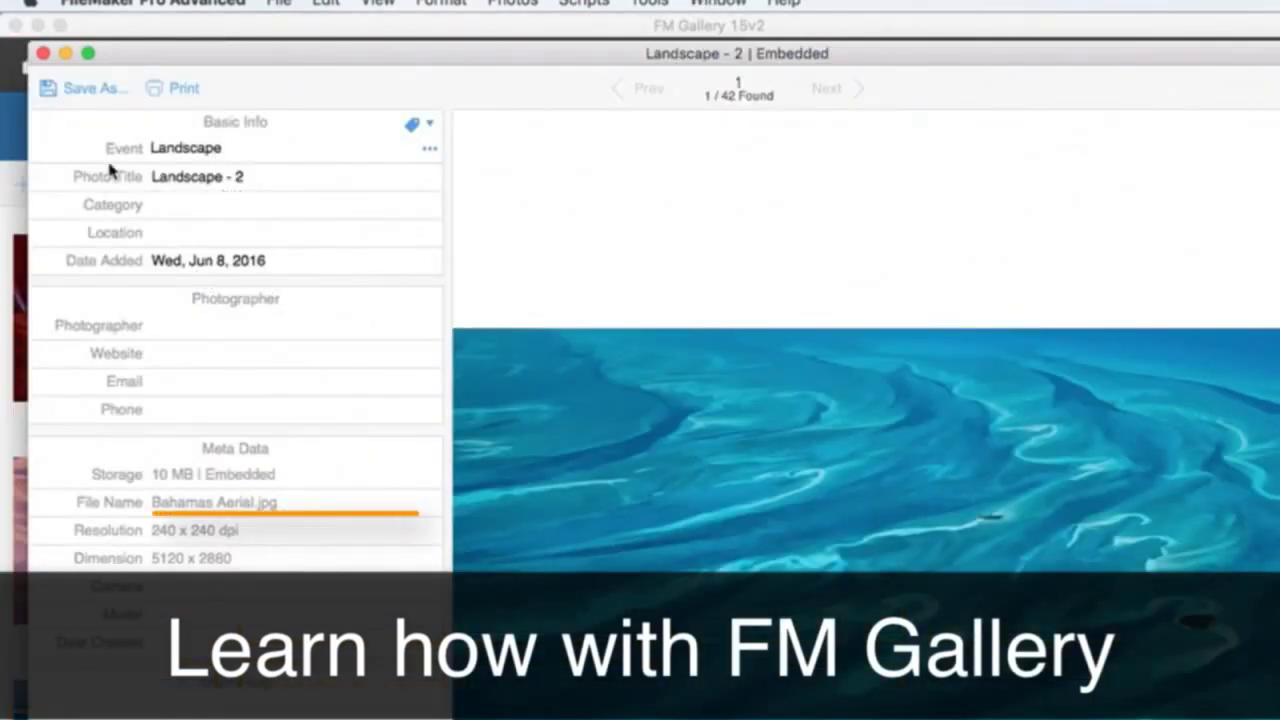
pyautogui.click(43, 53)
pyautogui.click(113, 317)
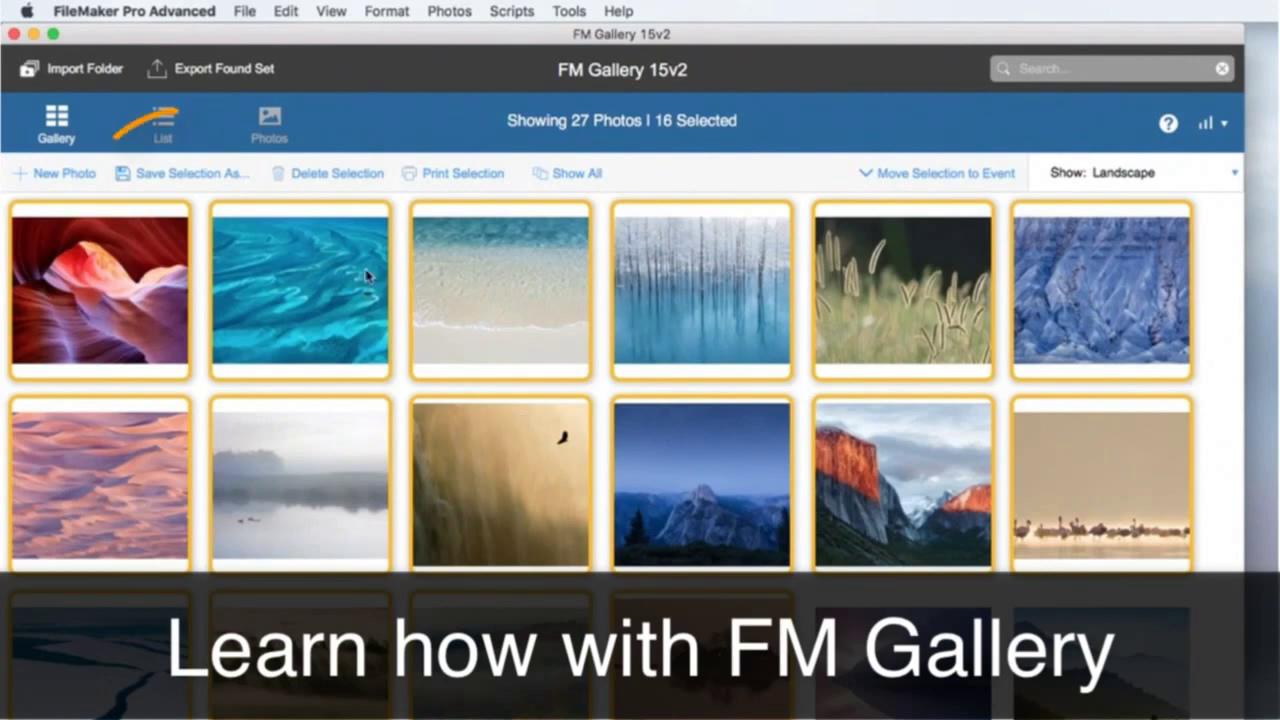
# Step: Start saving the selected photos as PNG at the original size, checking the additional output formats before continuing
pyautogui.click(180, 173)
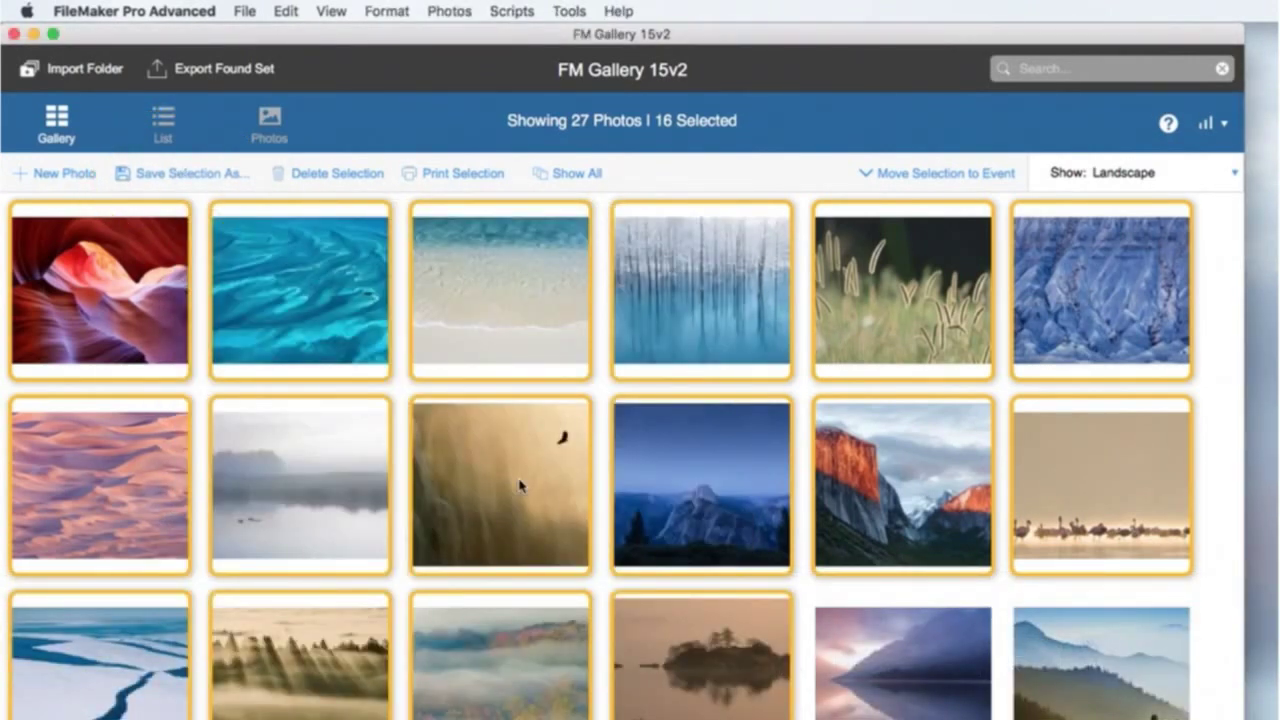
pyautogui.press('super+s')
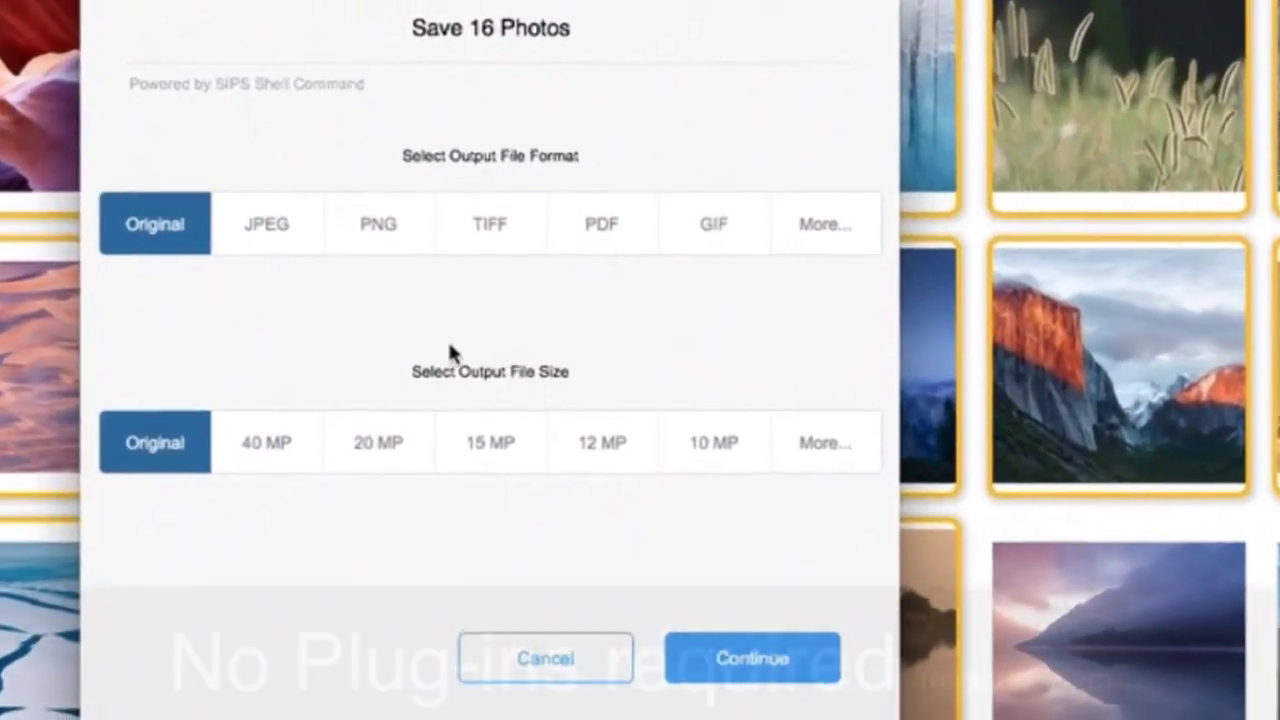
pyautogui.click(390, 396)
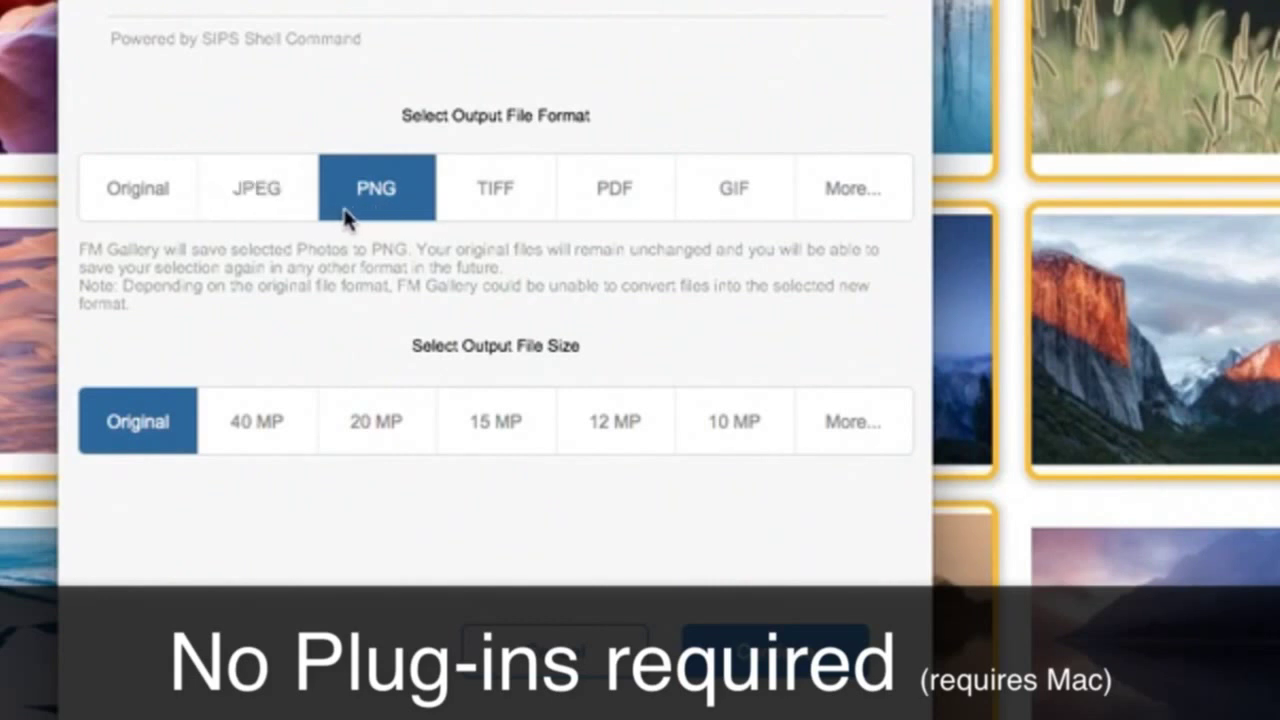
pyautogui.click(836, 206)
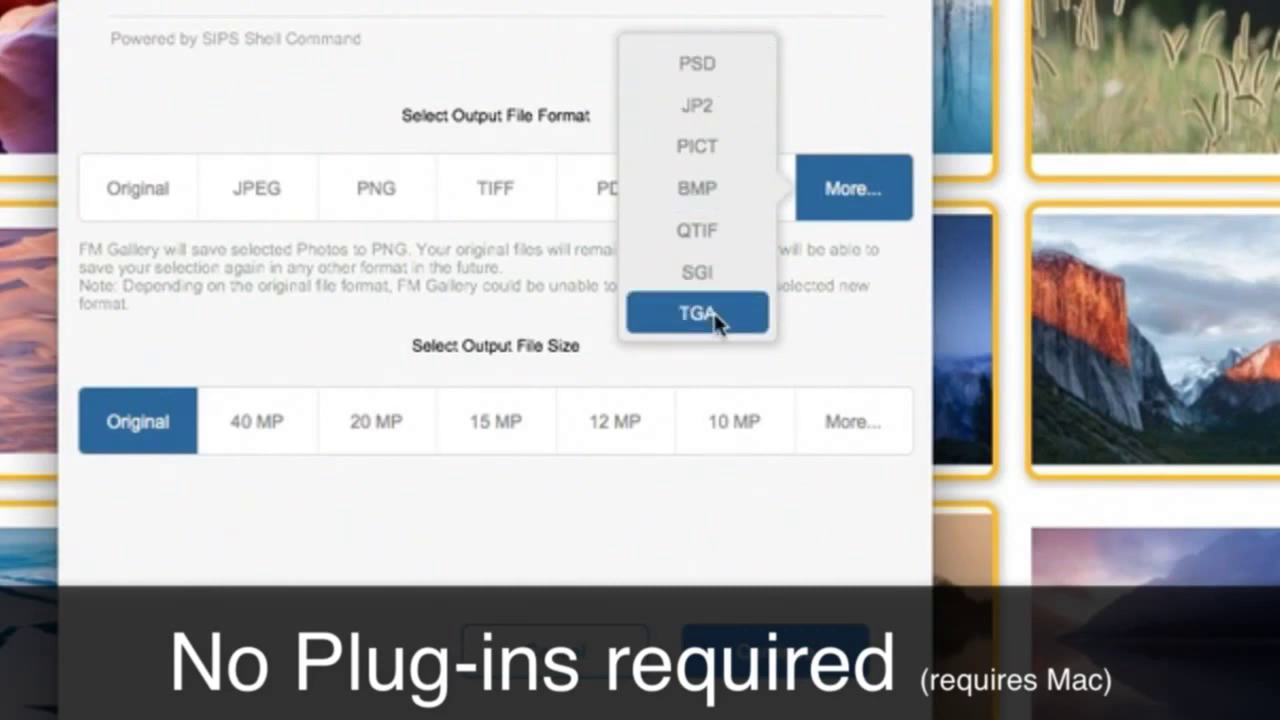
pyautogui.click(838, 305)
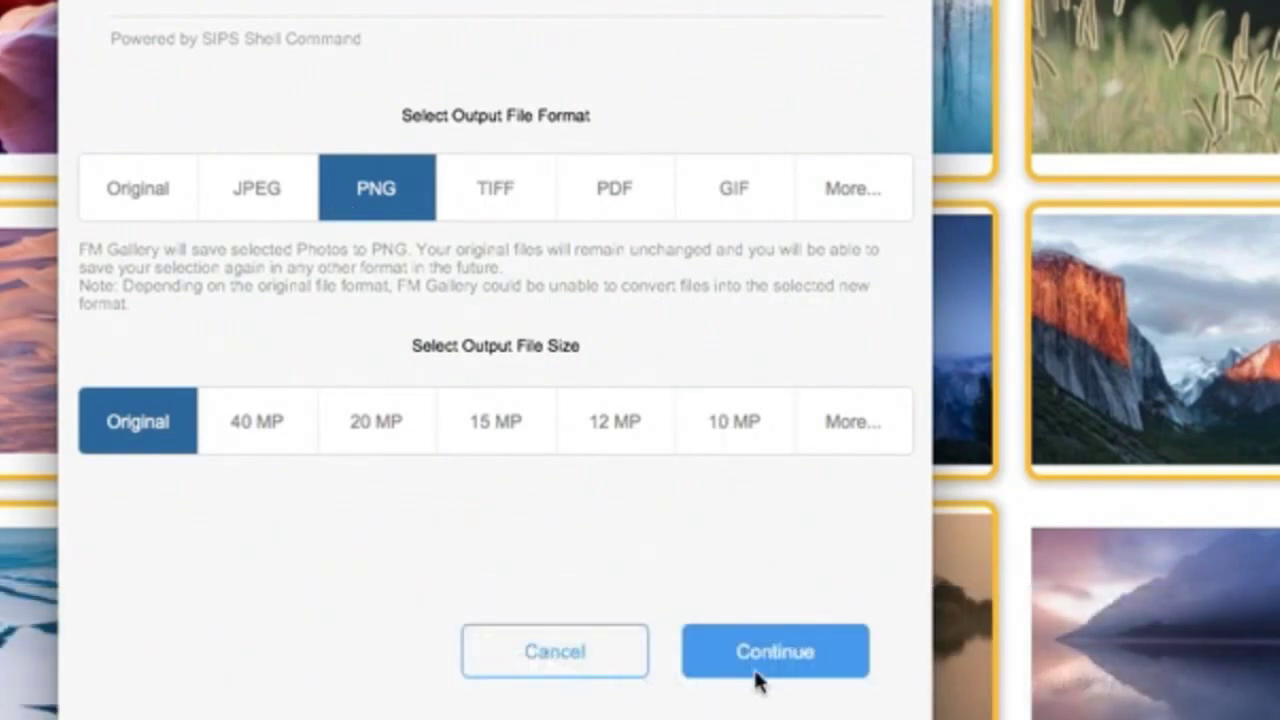
pyautogui.click(755, 651)
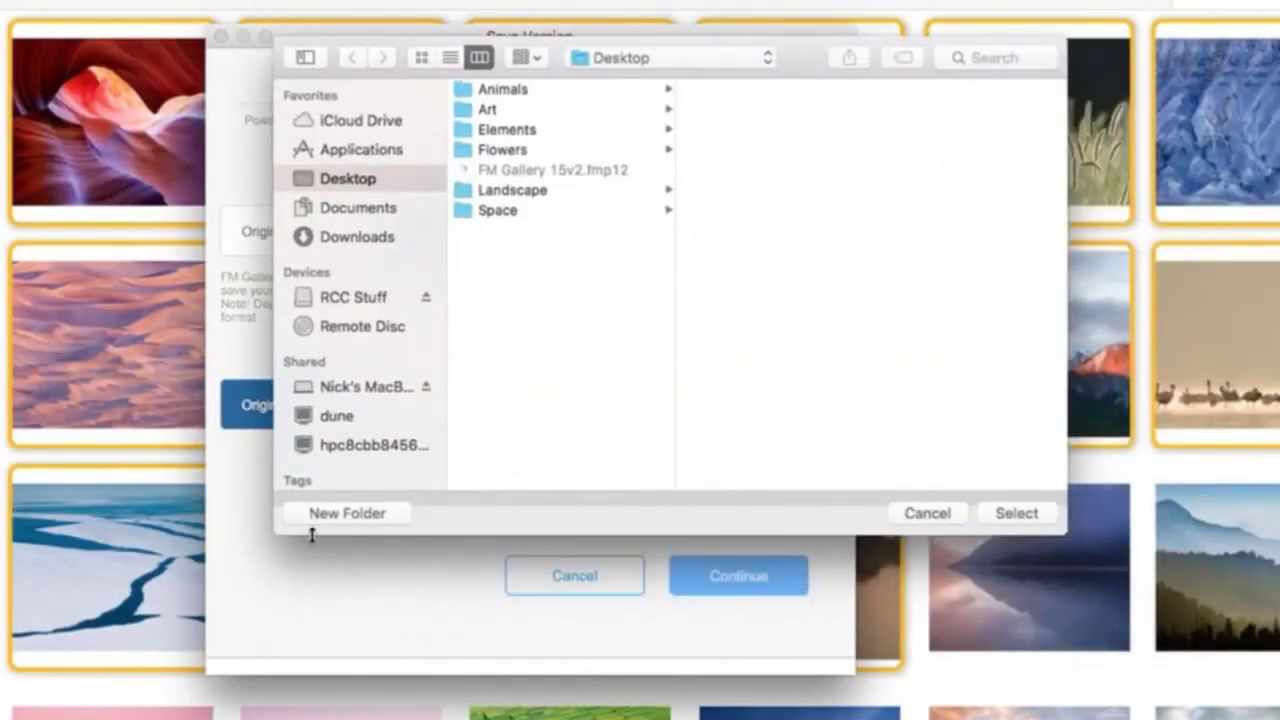
# Step: Create a folder named PNGs on the Desktop and save the converted photos into it
pyautogui.click(306, 513)
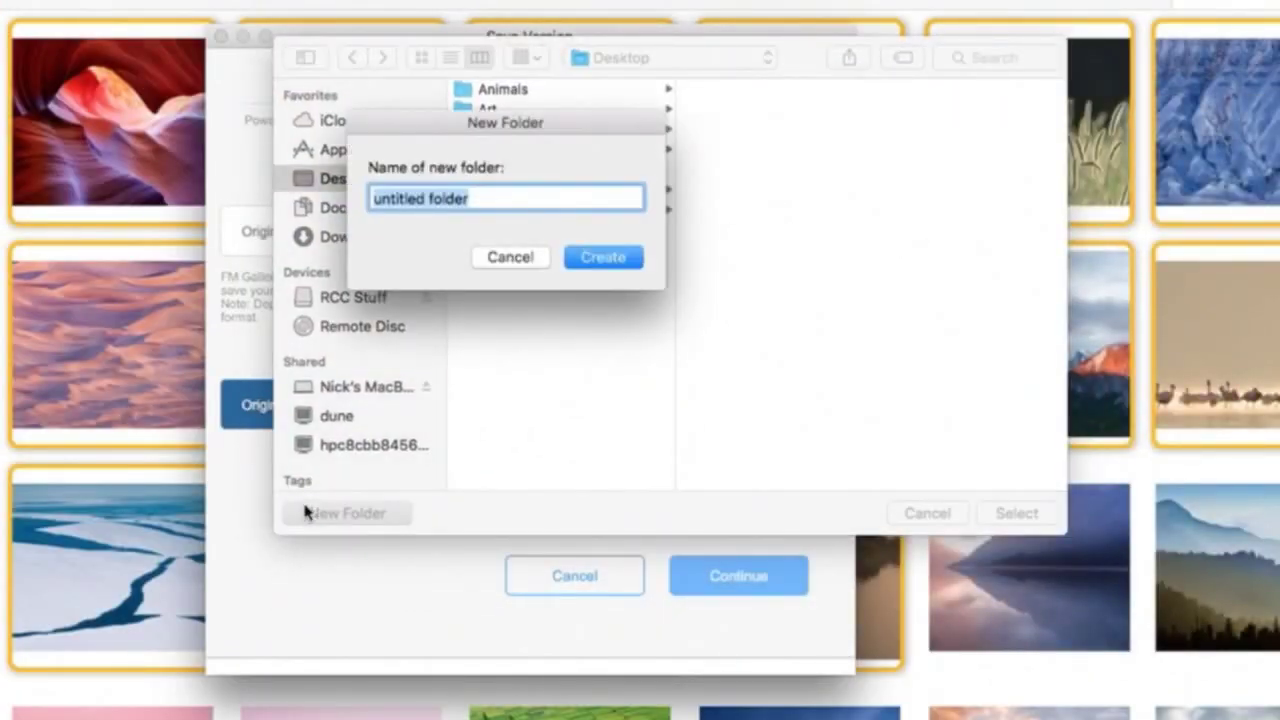
pyautogui.write('PNGs')
pyautogui.press('Return')
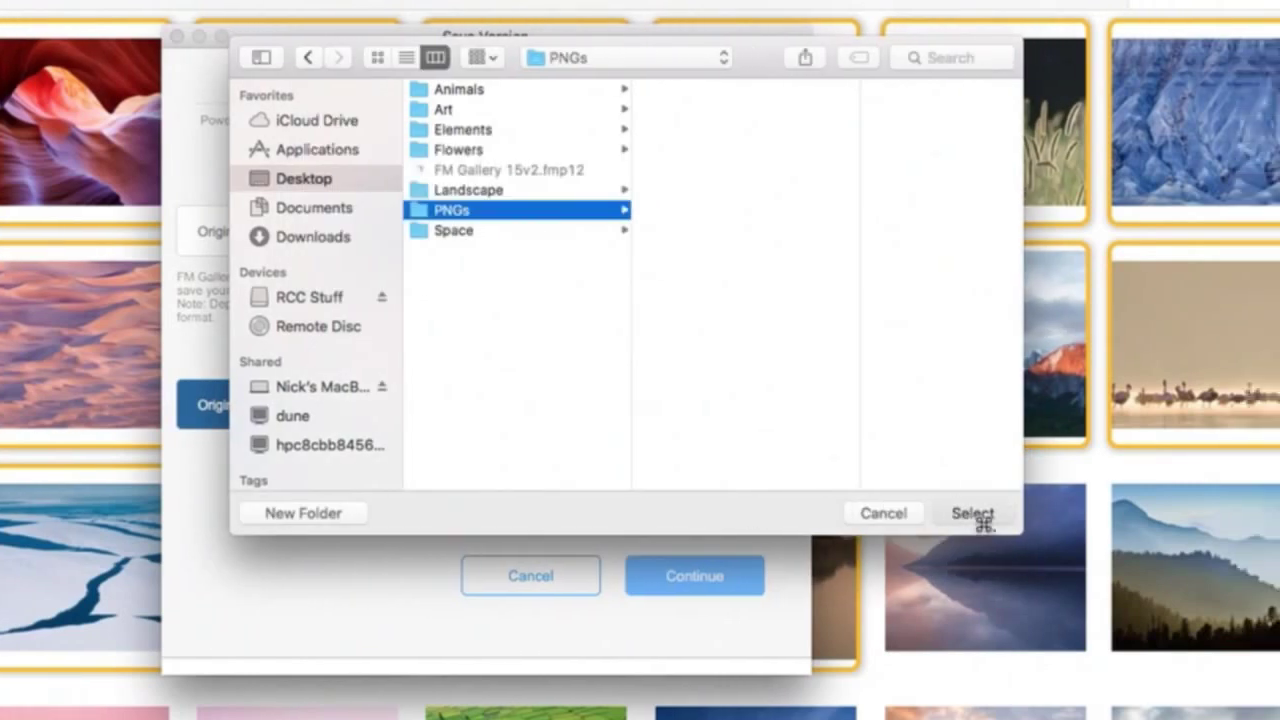
pyautogui.click(1016, 513)
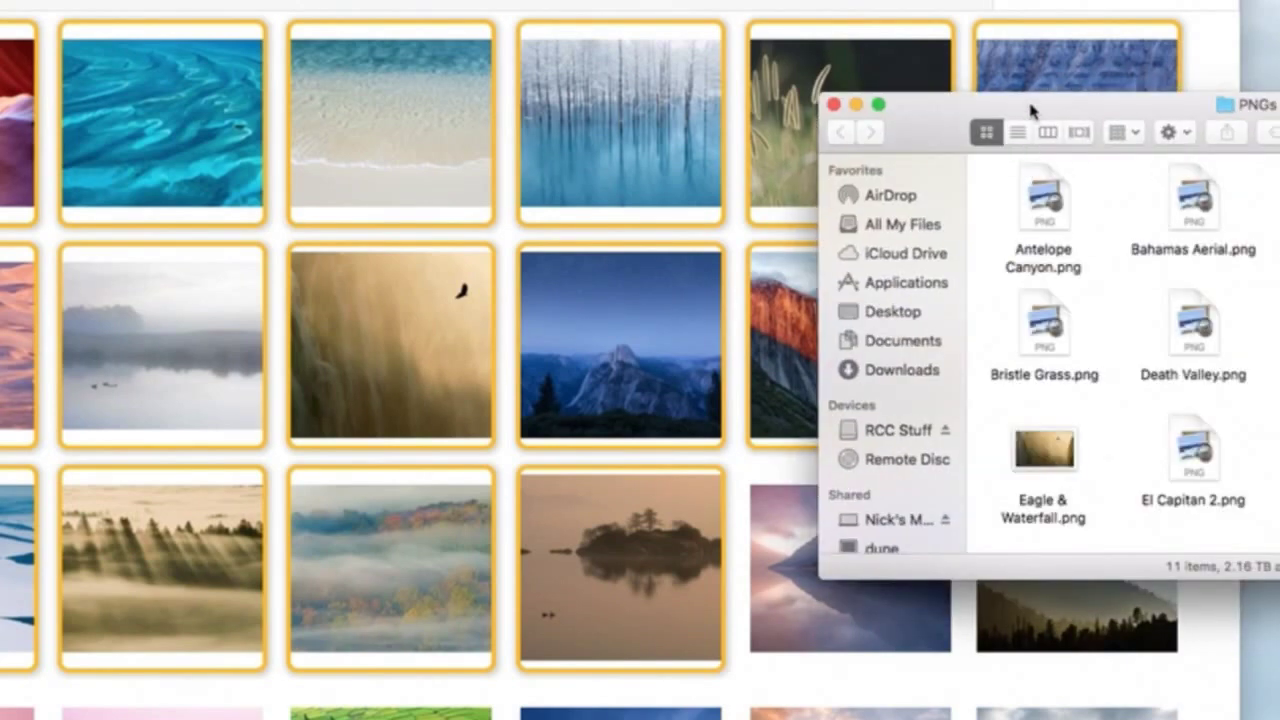
# Step: Enlarge the PNGs folder window and list its files to review their kinds and sizes
pyautogui.moveTo(1032, 104); pyautogui.dragTo(408, 38)
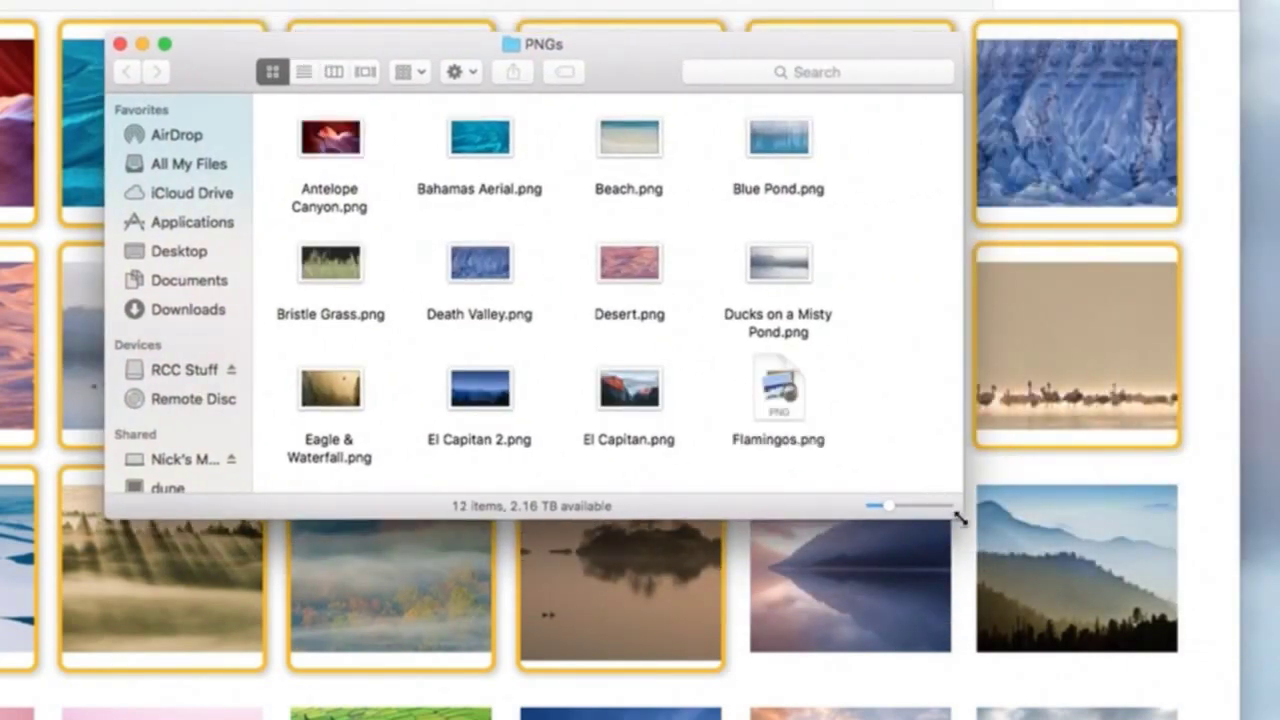
pyautogui.moveTo(960, 512); pyautogui.dragTo(1201, 710)
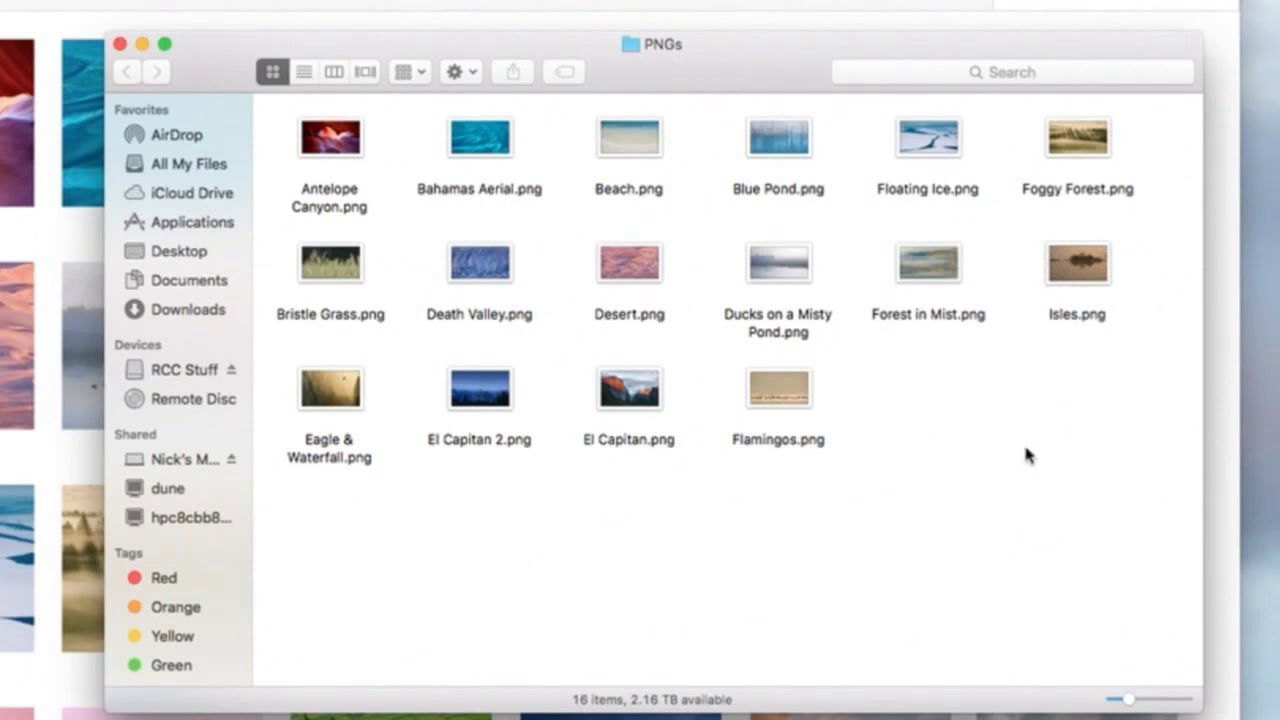
pyautogui.click(304, 72)
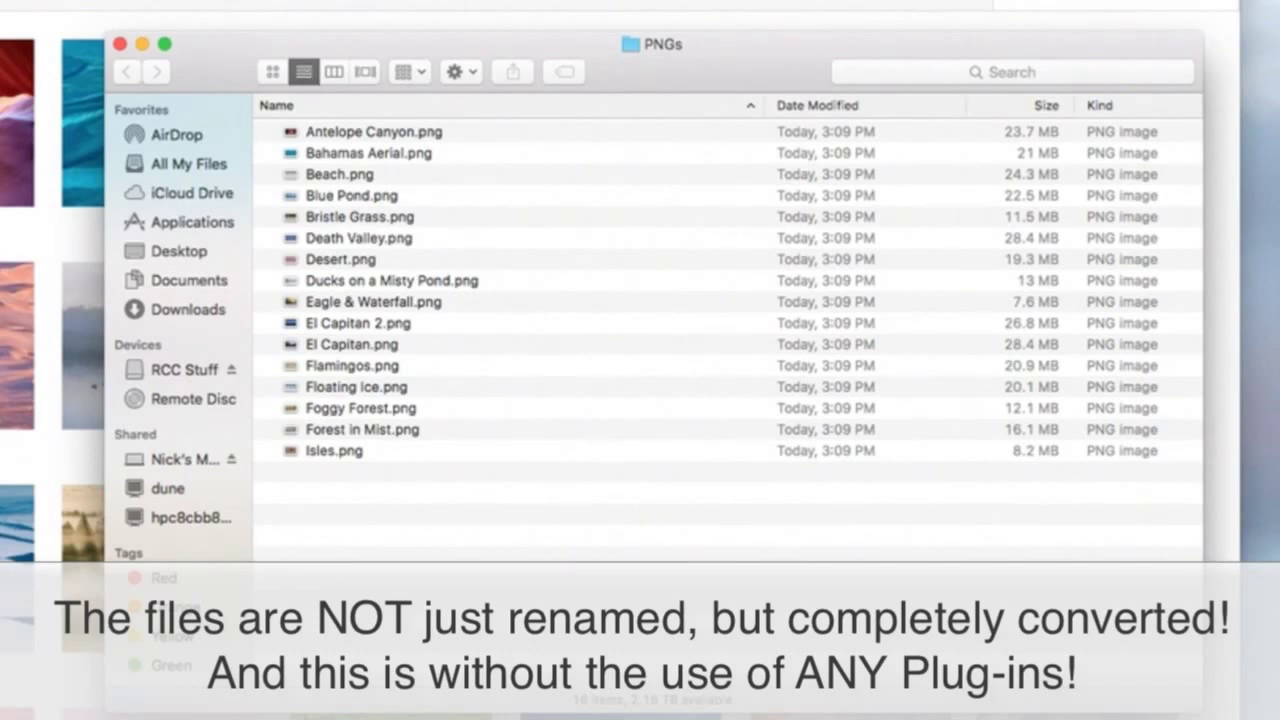
# Step: Move the PNGs folder window out of the way and show the original Landscape folder's contents as icons
pyautogui.moveTo(238, 65); pyautogui.dragTo(520, 551)
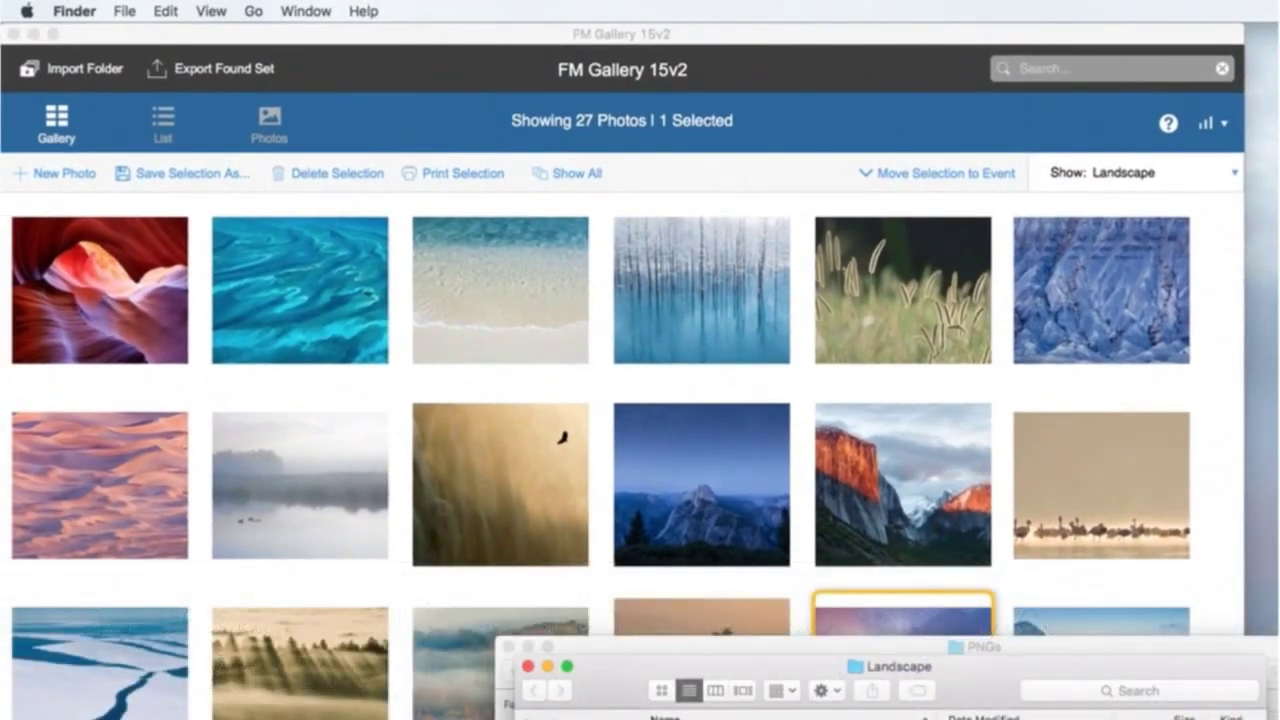
pyautogui.click(661, 690)
pyautogui.moveTo(627, 660); pyautogui.dragTo(546, 254)
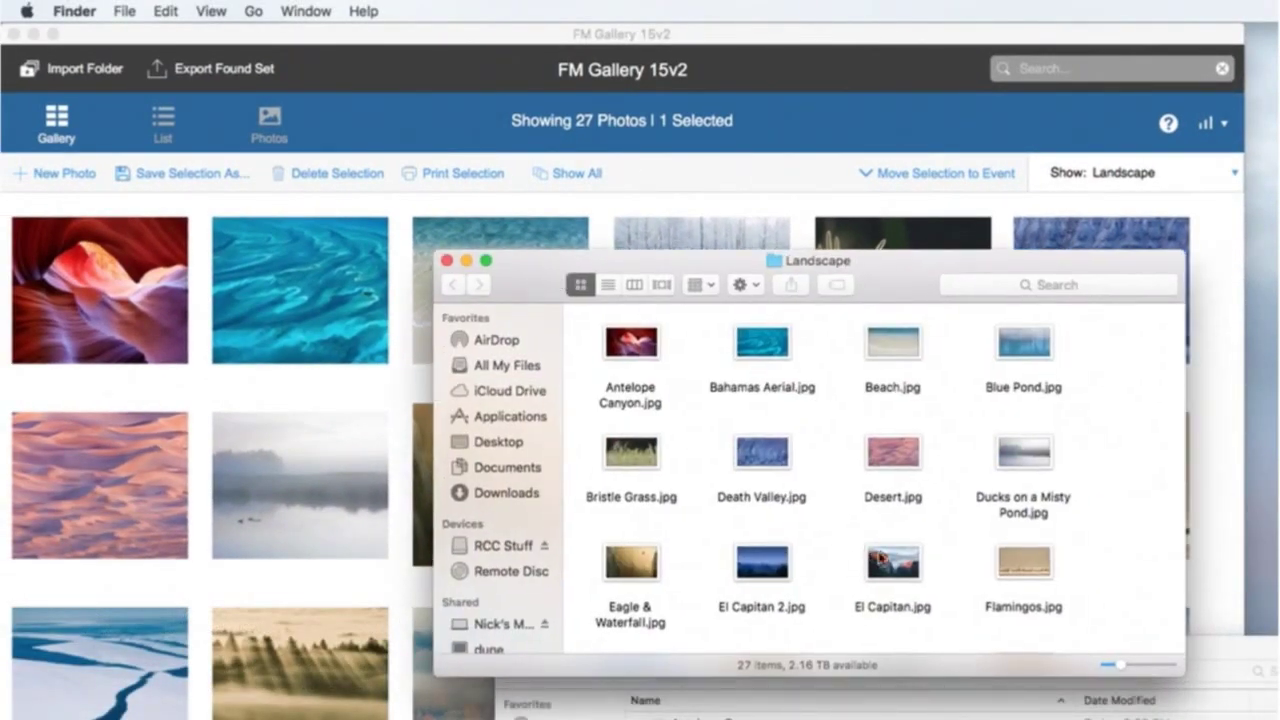
# Step: Compare the file information of El Capitan.jpg in the Landscape folder with El Capitan.png in the PNGs folder
pyautogui.click(876, 558)
pyautogui.press('super+i')
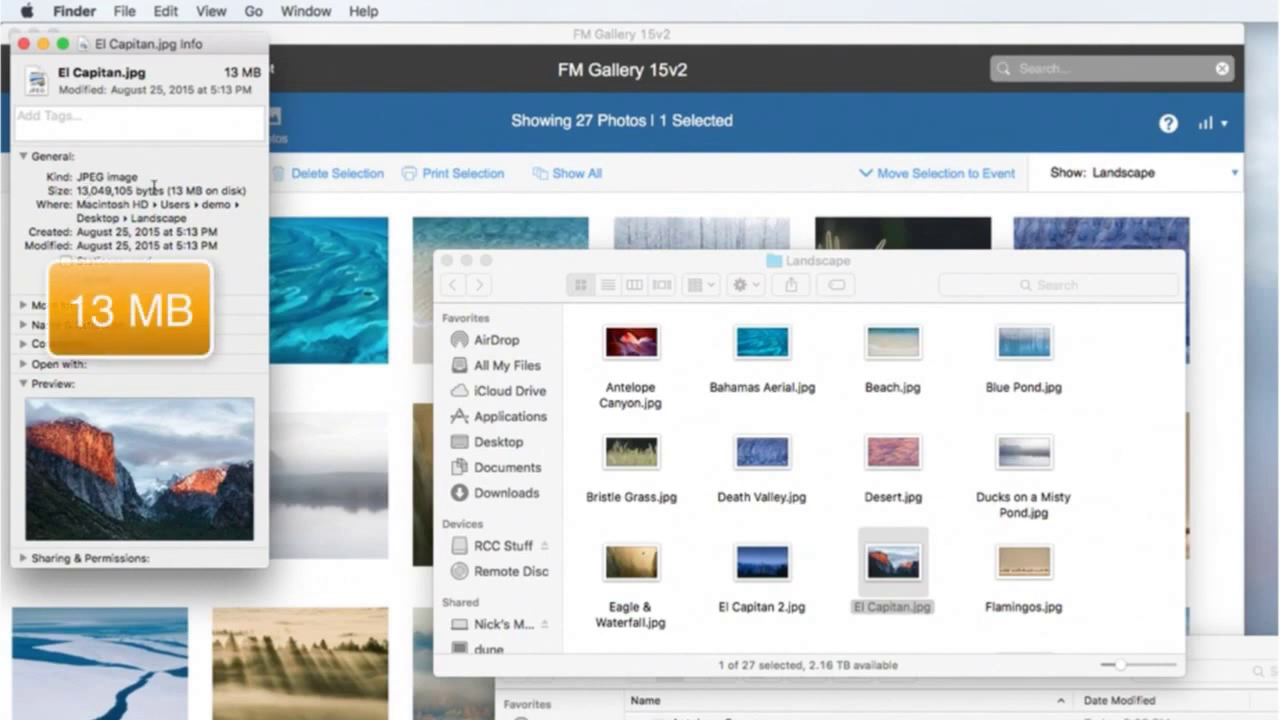
pyautogui.click(680, 702)
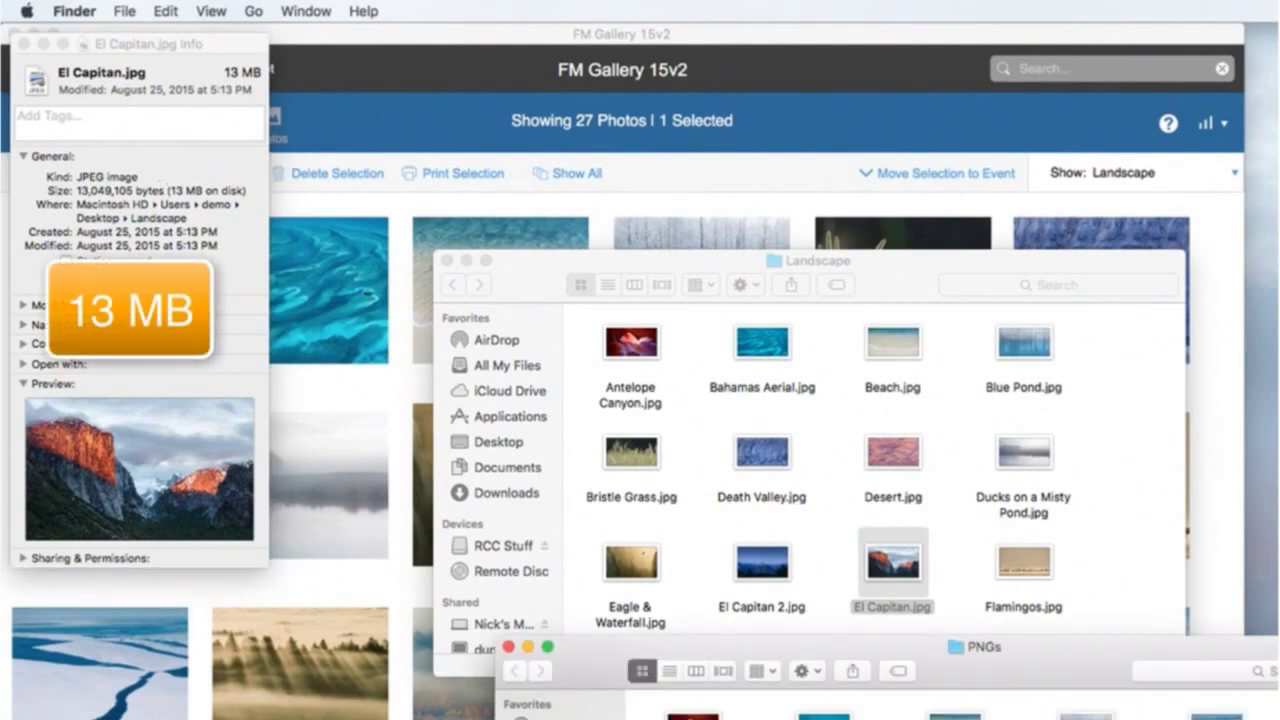
pyautogui.press('super+i')
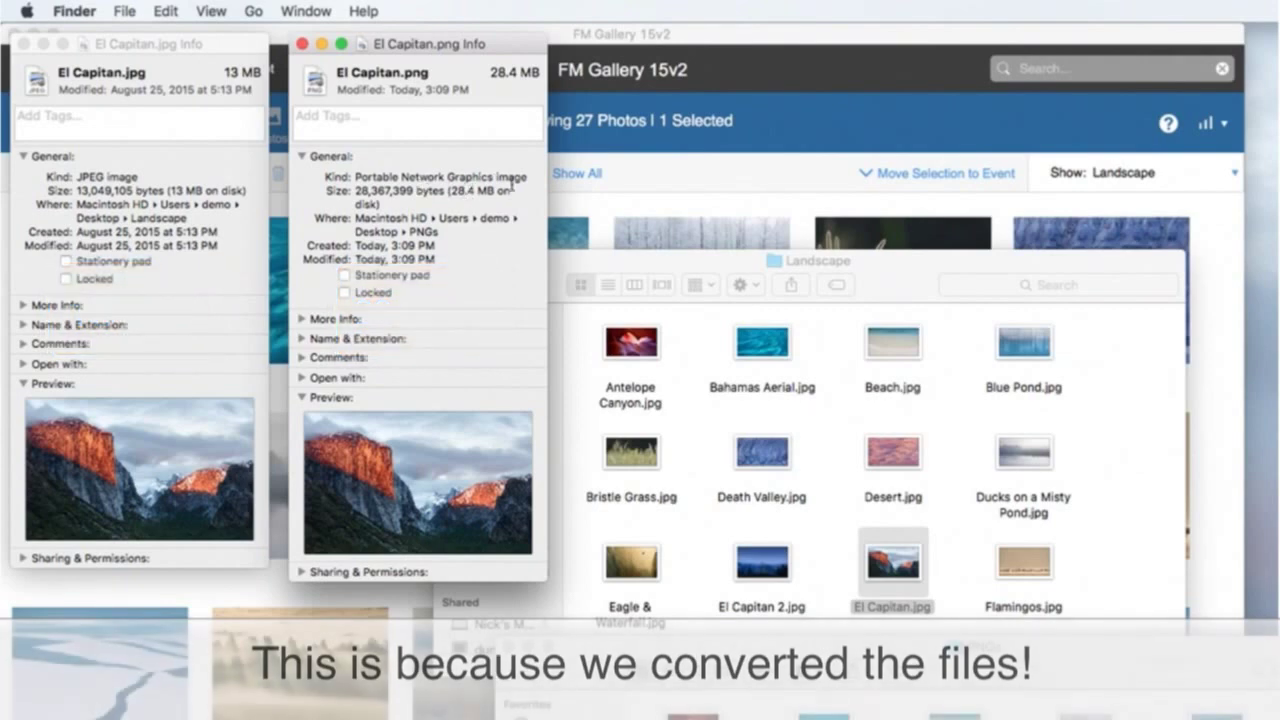
pyautogui.press('super+i')
# Step: Close both El Capitan info windows and the PNGs and Landscape folder windows
pyautogui.press('super+w')
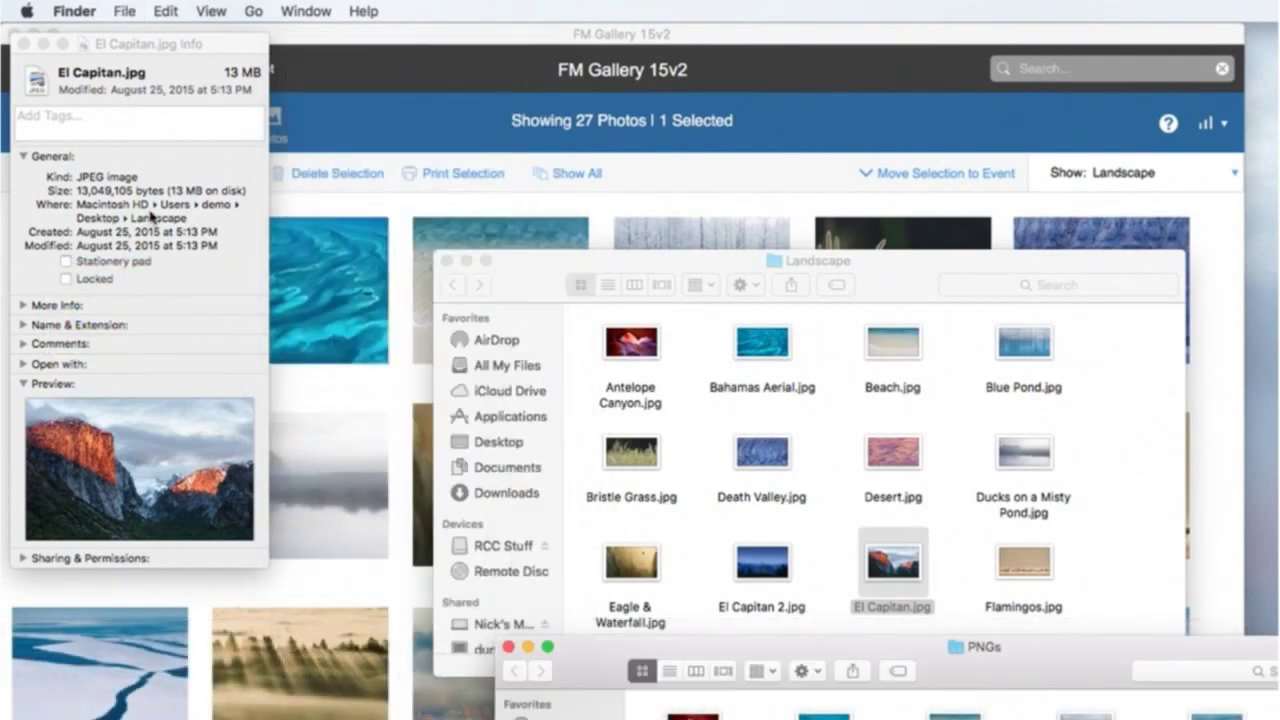
pyautogui.press('super+w')
pyautogui.moveTo(590, 648); pyautogui.dragTo(1279, 592)
pyautogui.press('super+w')
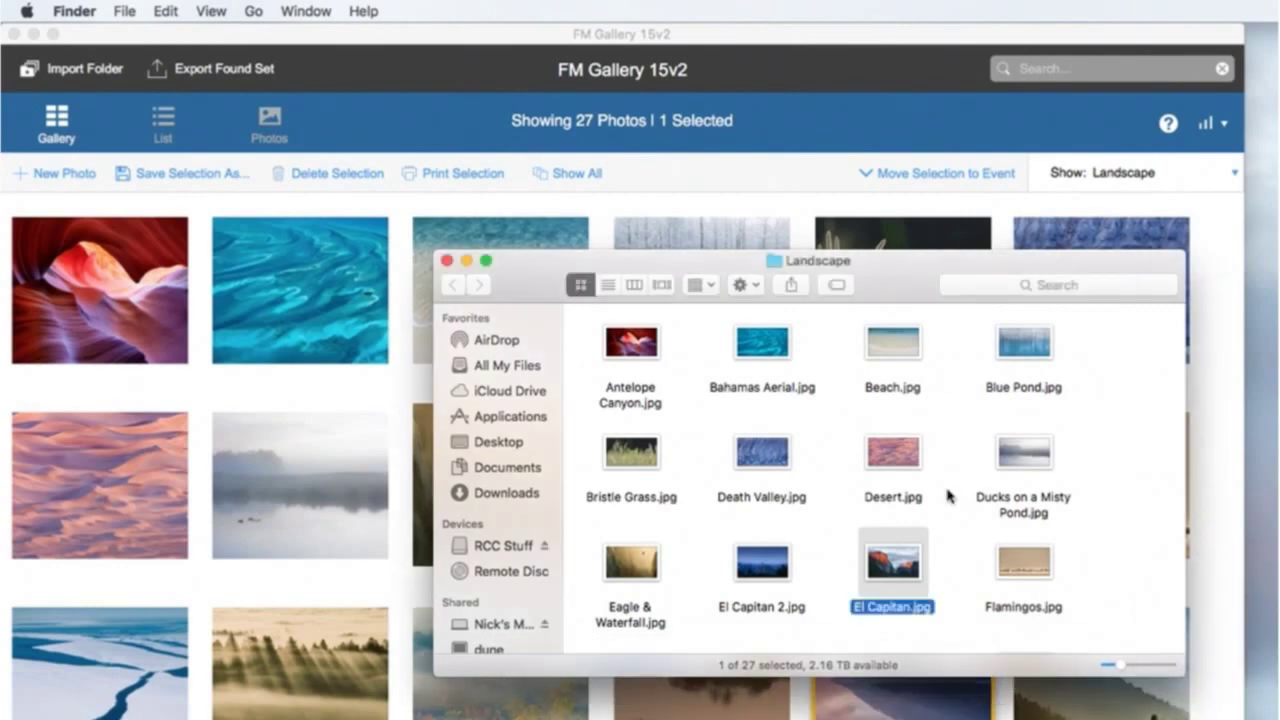
pyautogui.click(447, 262)
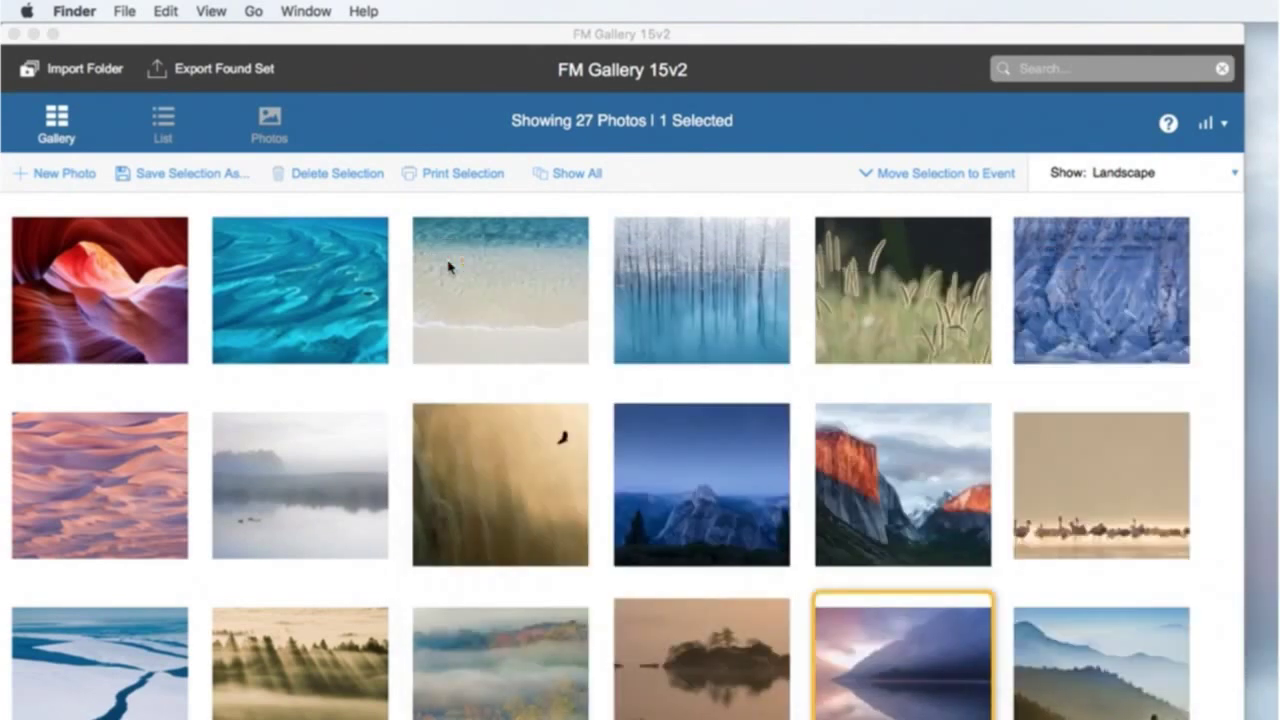
# Step: Switch back to FM Gallery and select the first 17 photos, from the red canyon through the purple lake
pyautogui.click(78, 295)
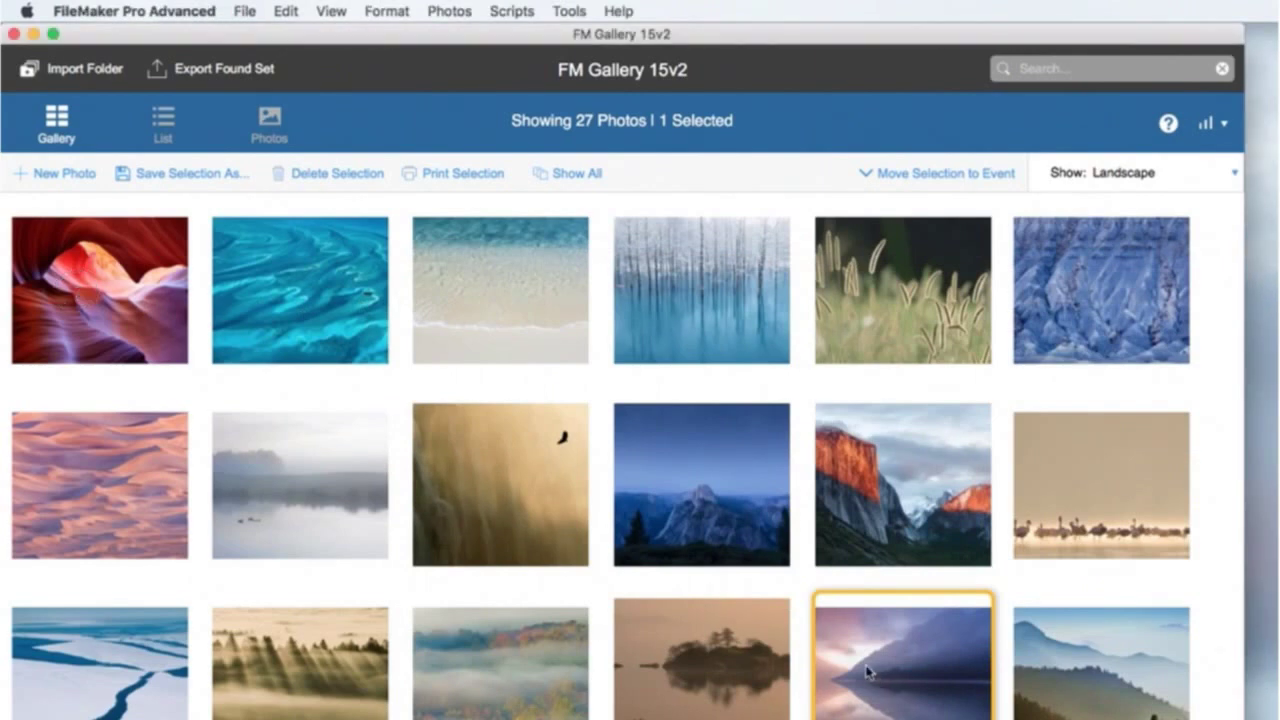
pyautogui.click(106, 285)
pyautogui.keyDown('shift'); pyautogui.click(941, 690); pyautogui.keyUp('shift')
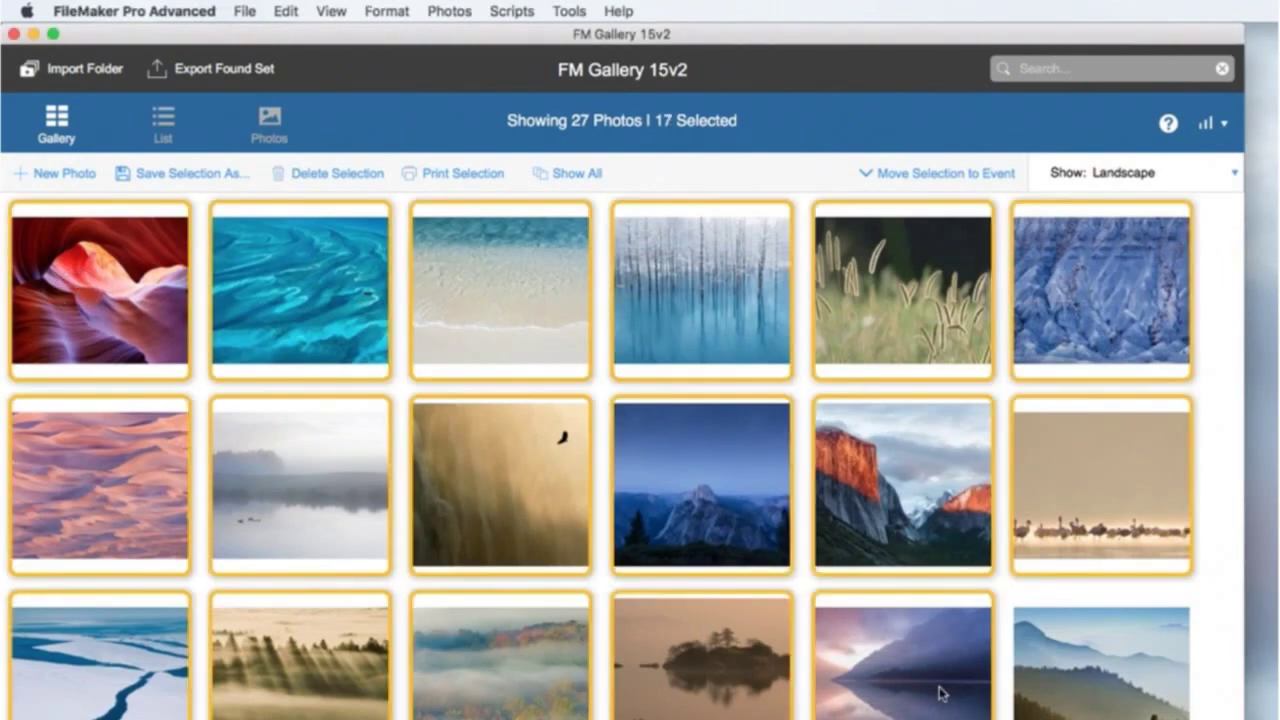
# Step: Start saving the selected photos in their original format with the output size reduced to 4 MP
pyautogui.click(145, 172)
pyautogui.click(274, 250)
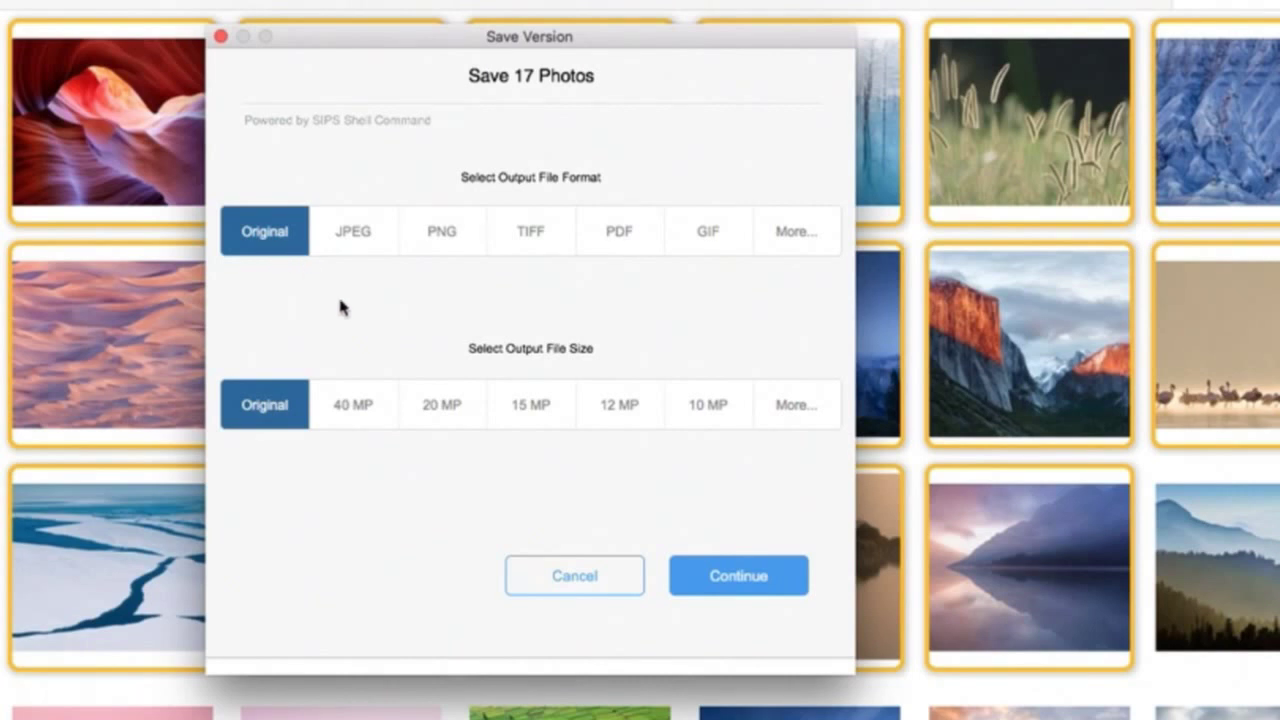
pyautogui.click(818, 412)
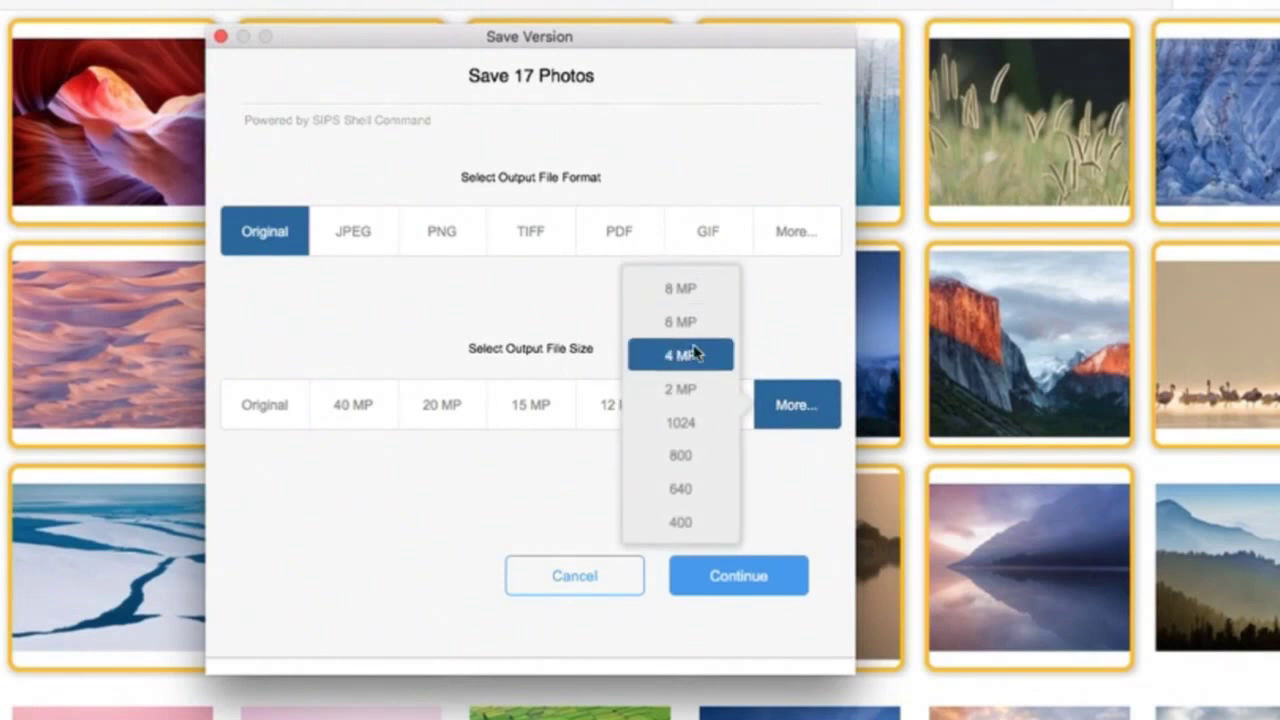
pyautogui.click(697, 355)
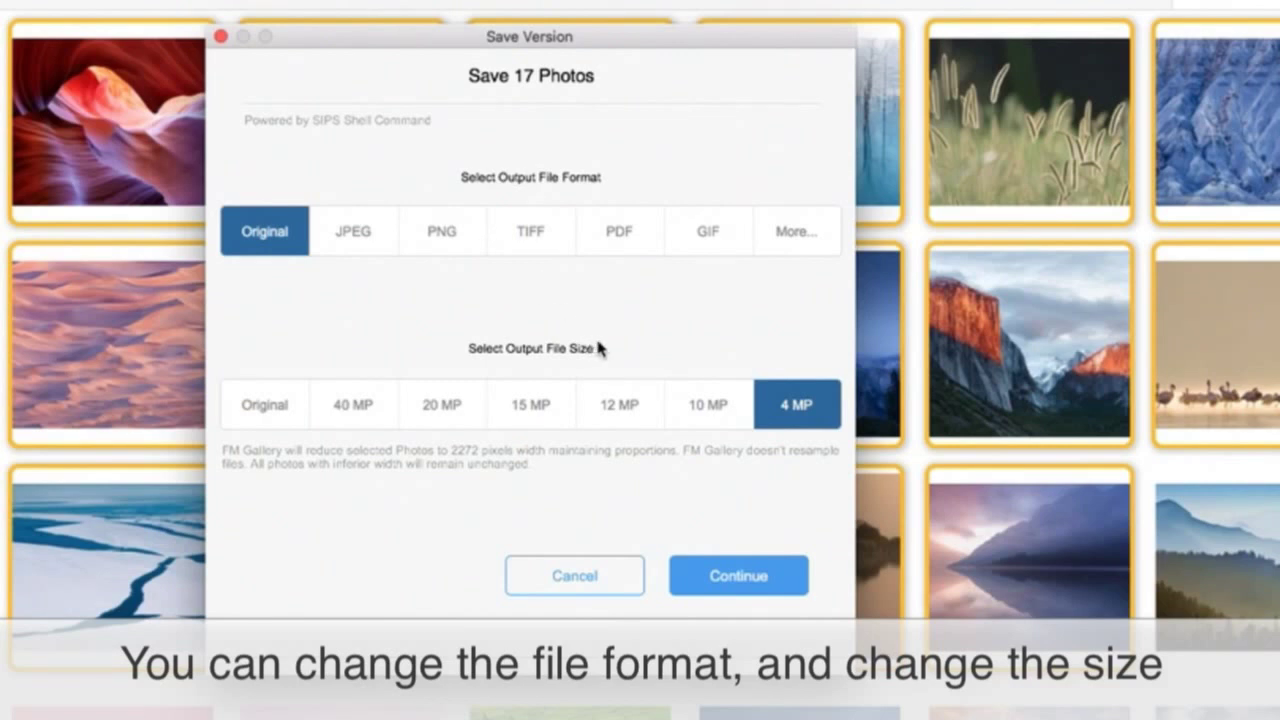
pyautogui.click(759, 589)
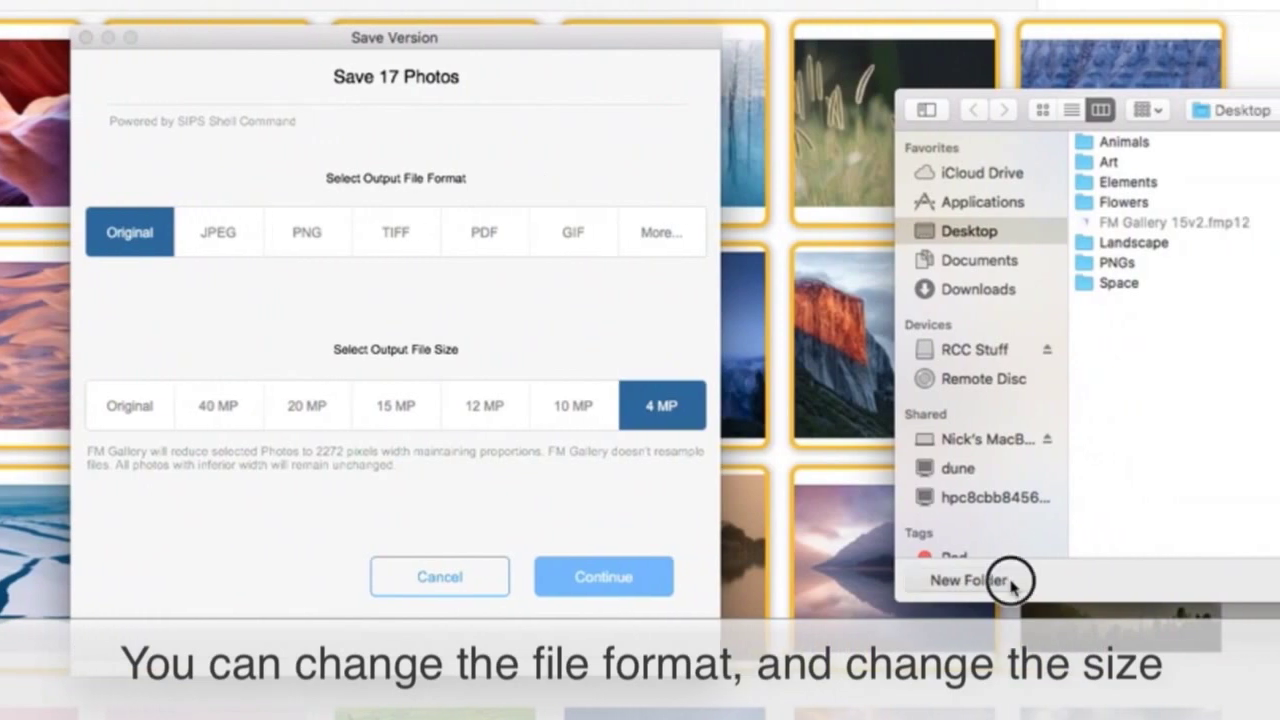
# Step: Create a folder named Smaller on the Desktop and save the resized photos into it
pyautogui.click(1130, 579)
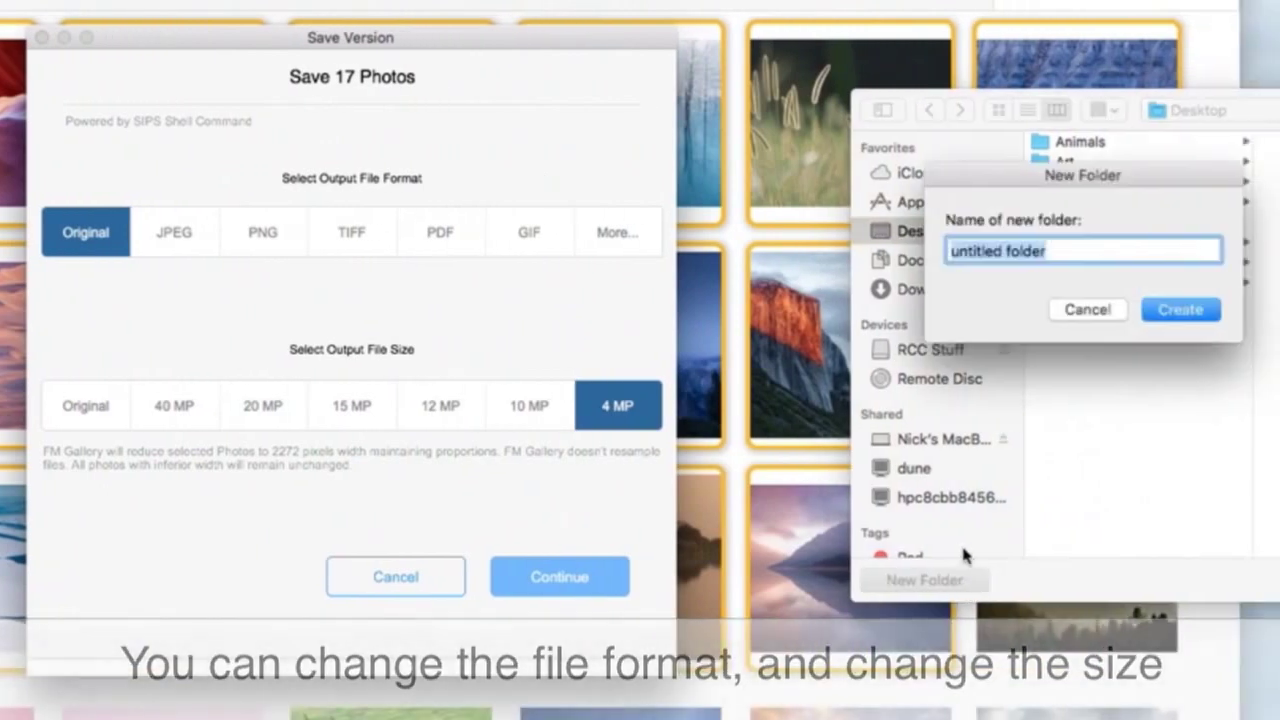
pyautogui.write('Smaller')
pyautogui.press('Return')
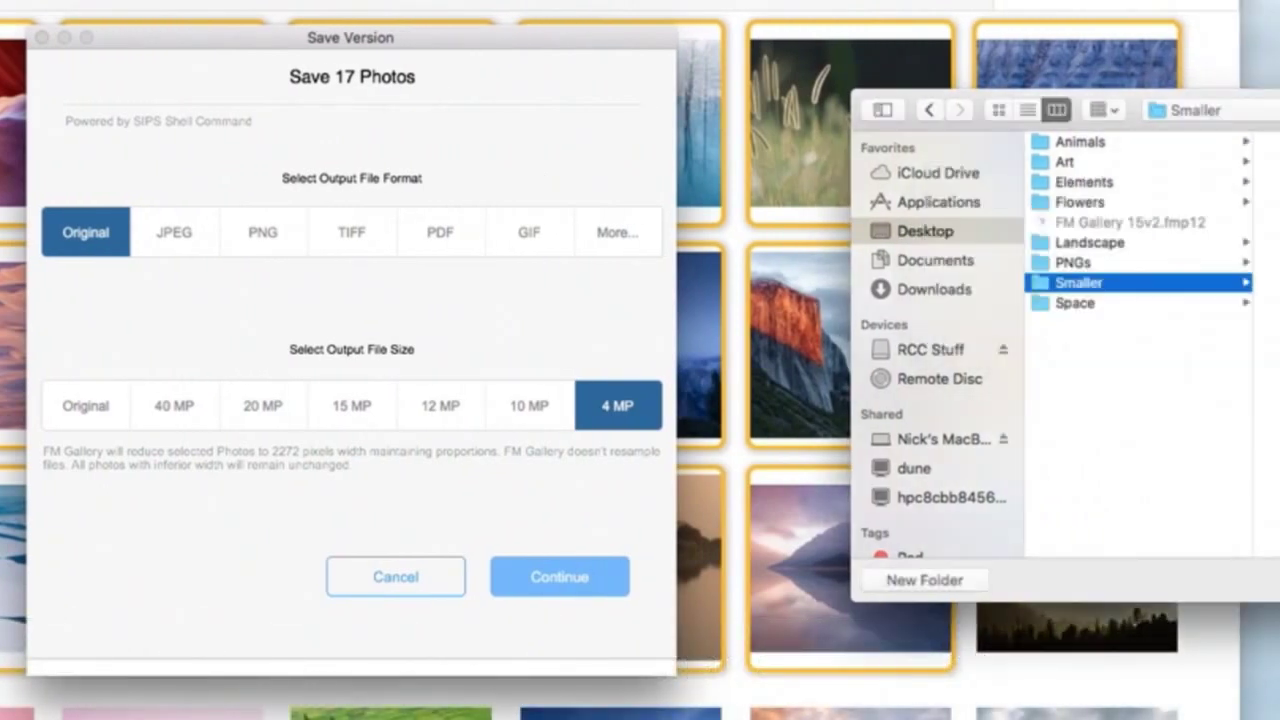
pyautogui.press('Return')
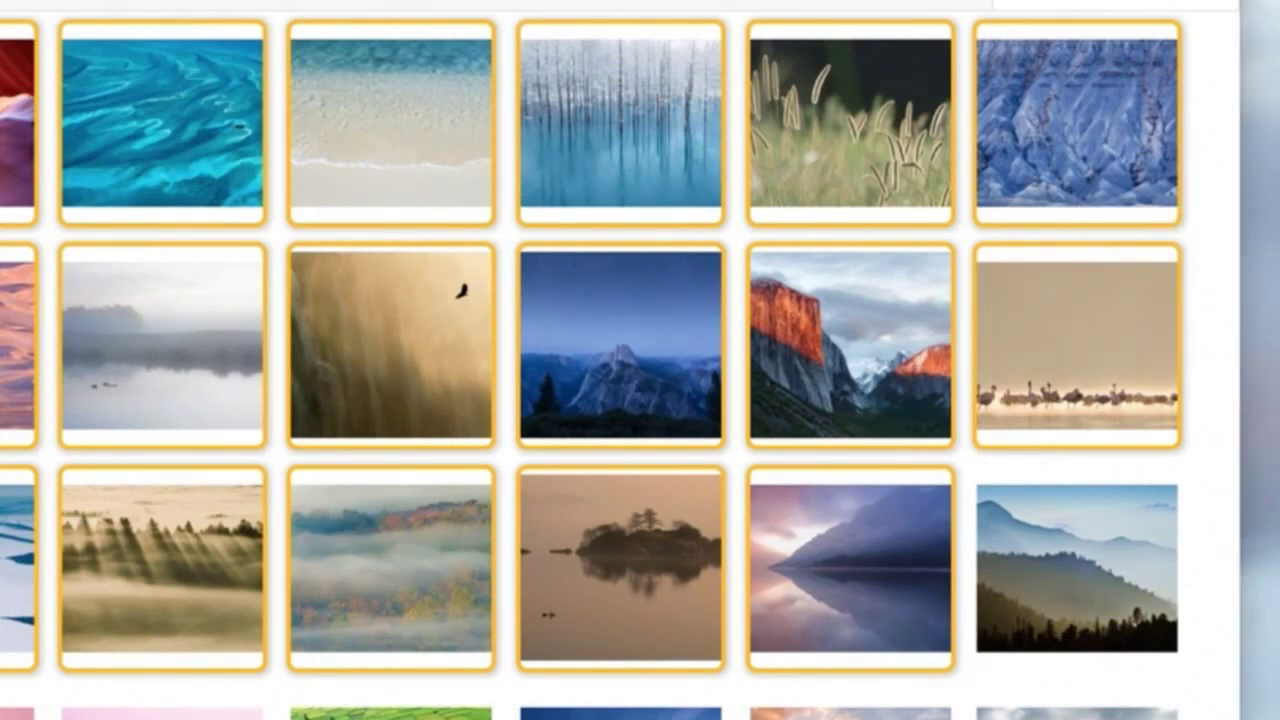
# Step: Compare the file sizes in the Smaller folder with those of the originals in the Landscape folder
pyautogui.moveTo(1158, 114); pyautogui.dragTo(962, 143)
pyautogui.click(830, 172)
pyautogui.moveTo(830, 165); pyautogui.dragTo(535, 133)
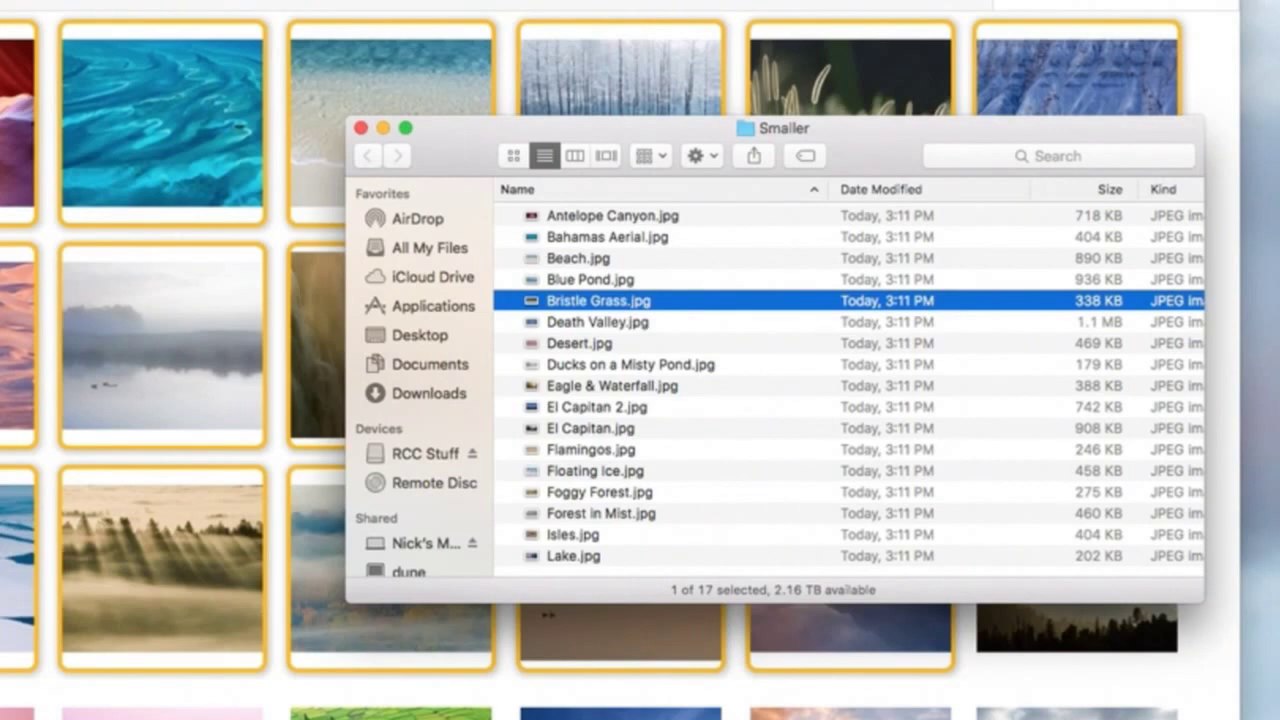
pyautogui.press('super+grave')
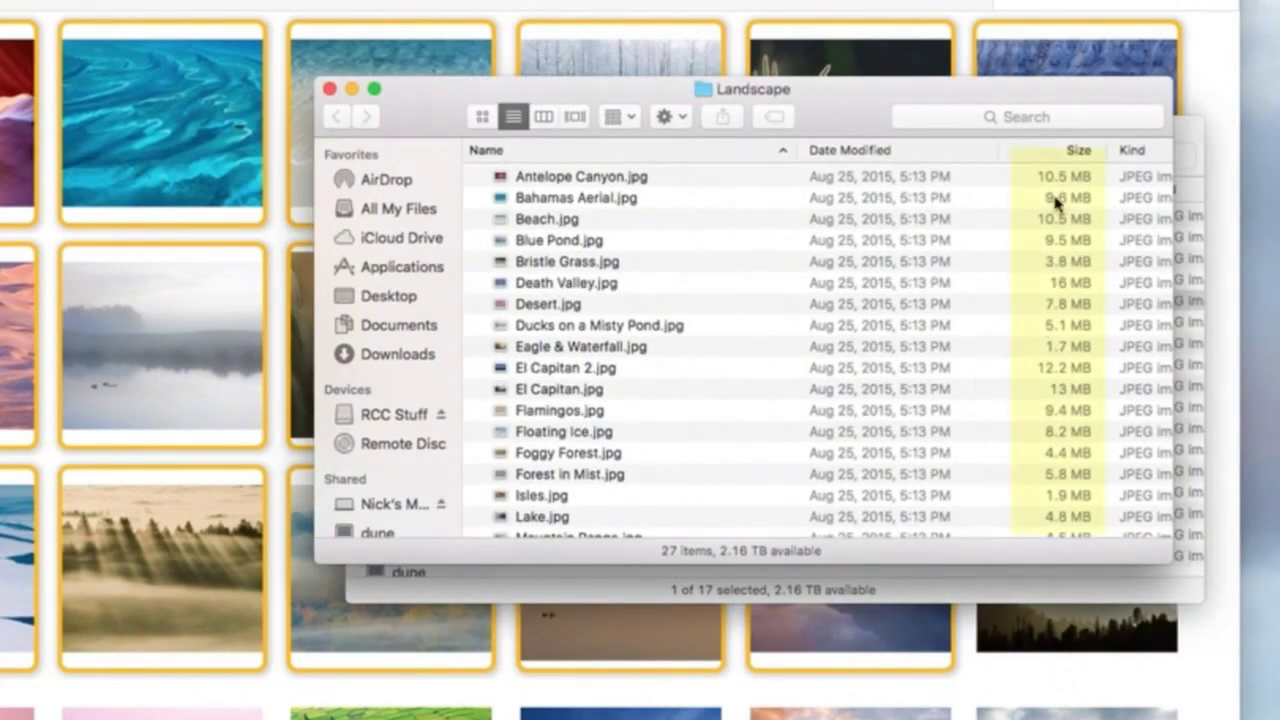
pyautogui.scroll(-5, 1075, 425)
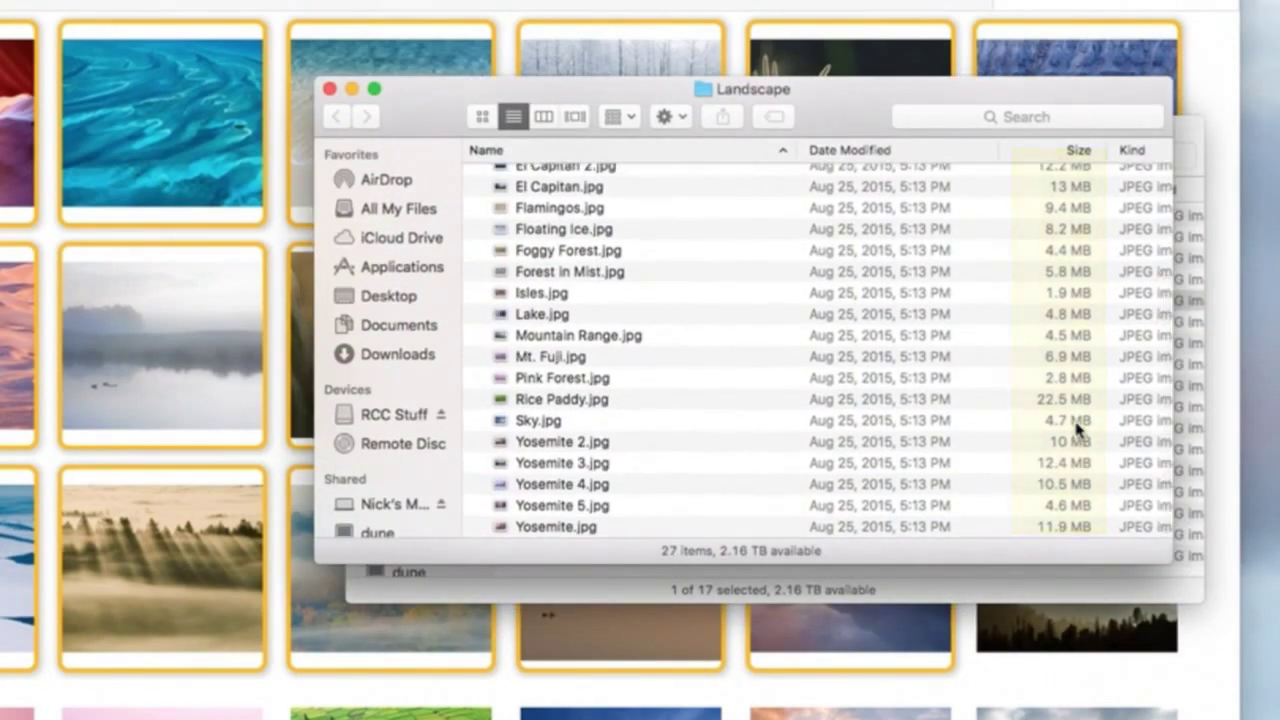
# Step: Close the Landscape and Smaller folder windows and start saving the 17 selected photos as TIFF with the output size reduced to 2 MP
pyautogui.press('super+w')
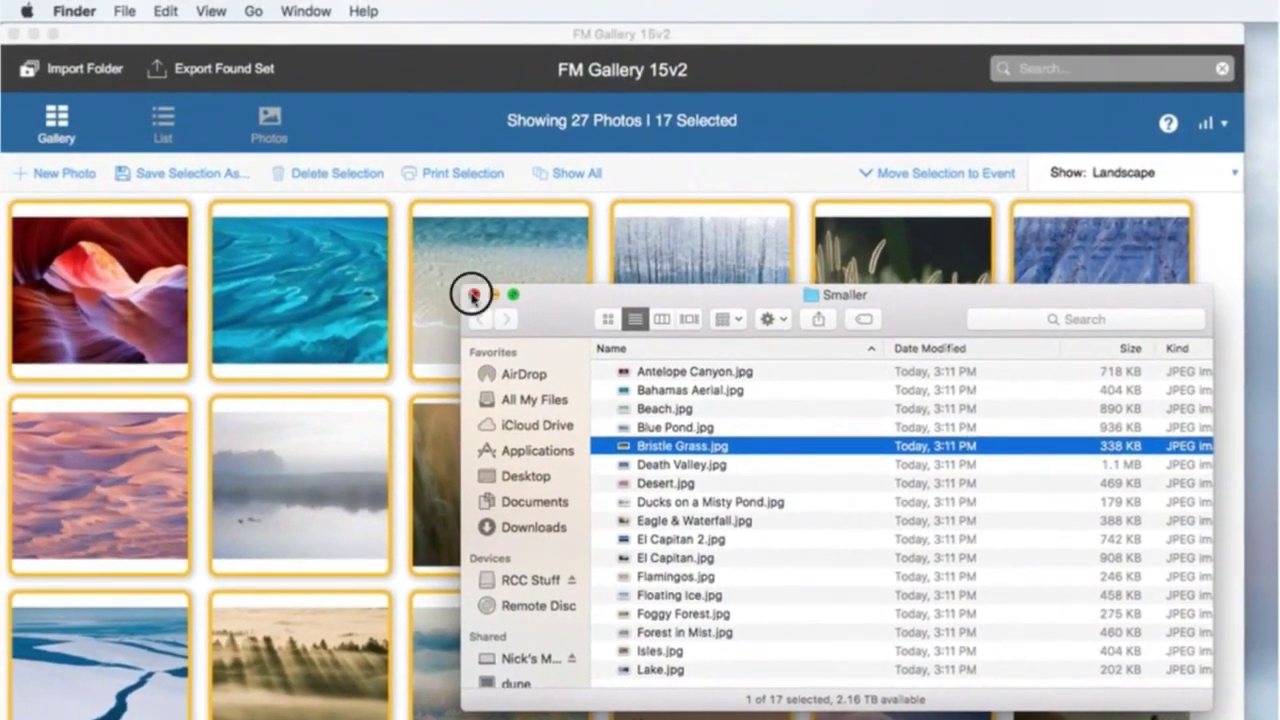
pyautogui.click(473, 296)
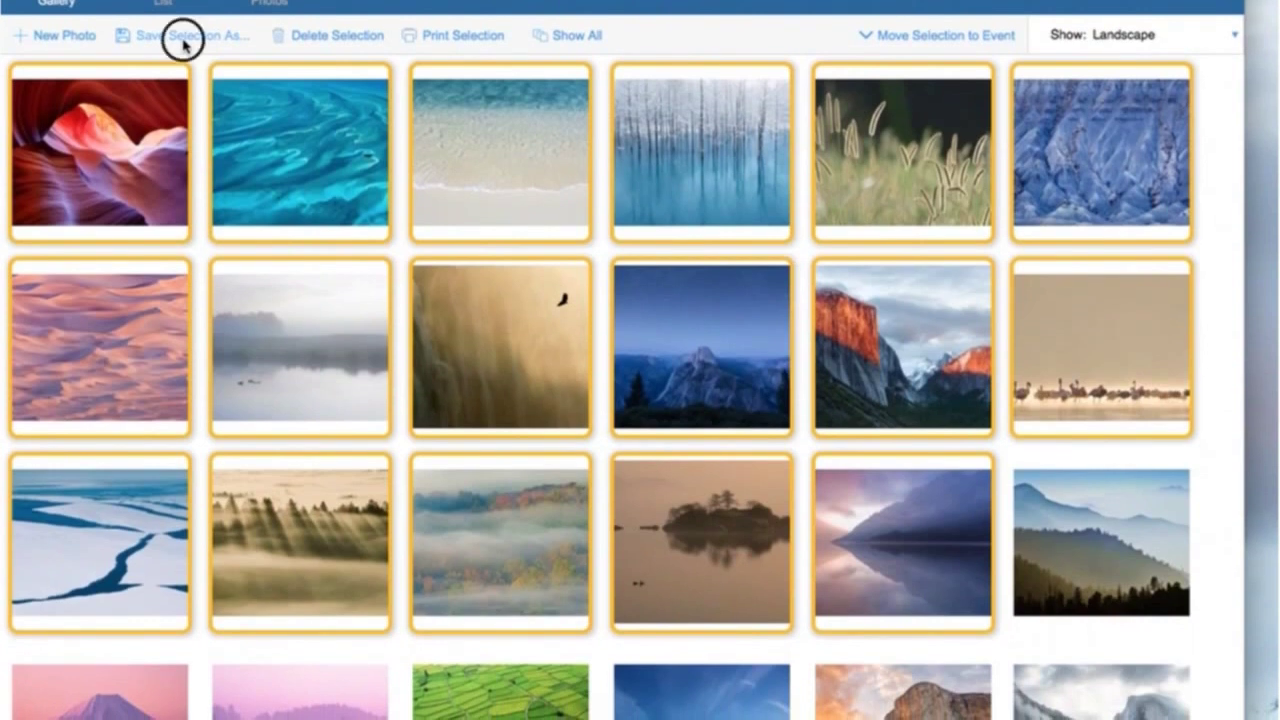
pyautogui.click(181, 61)
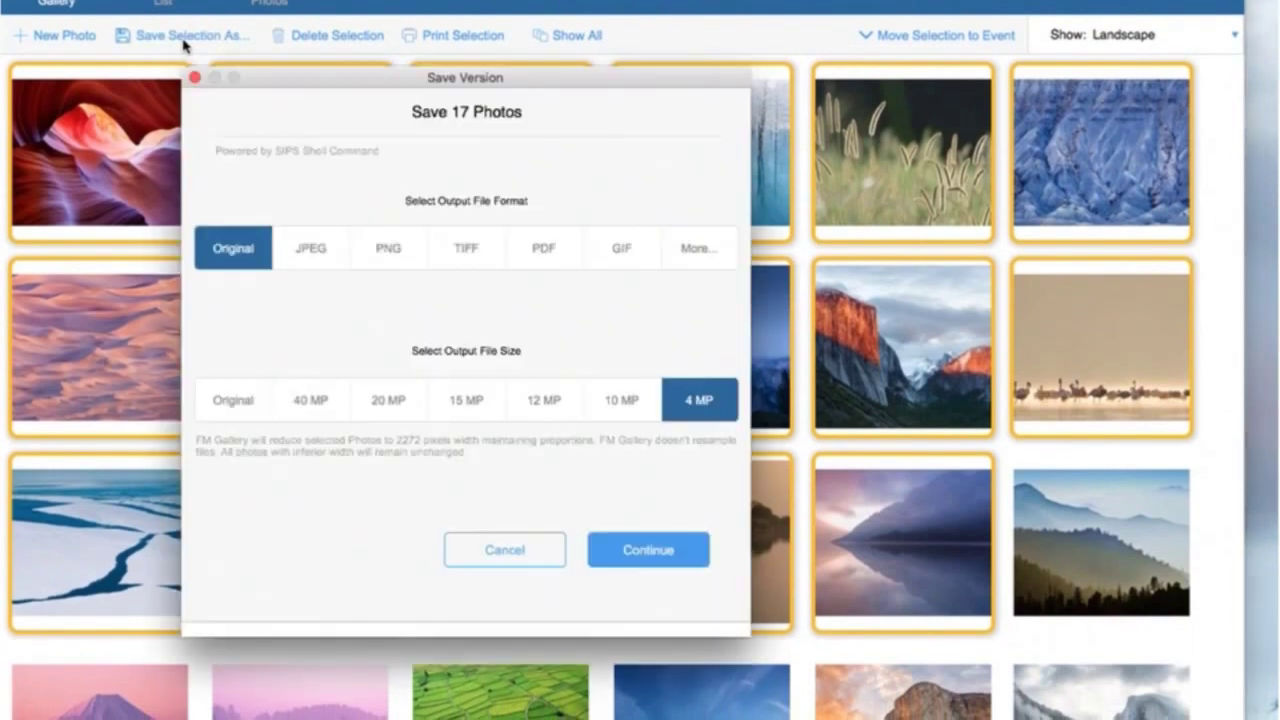
pyautogui.click(470, 256)
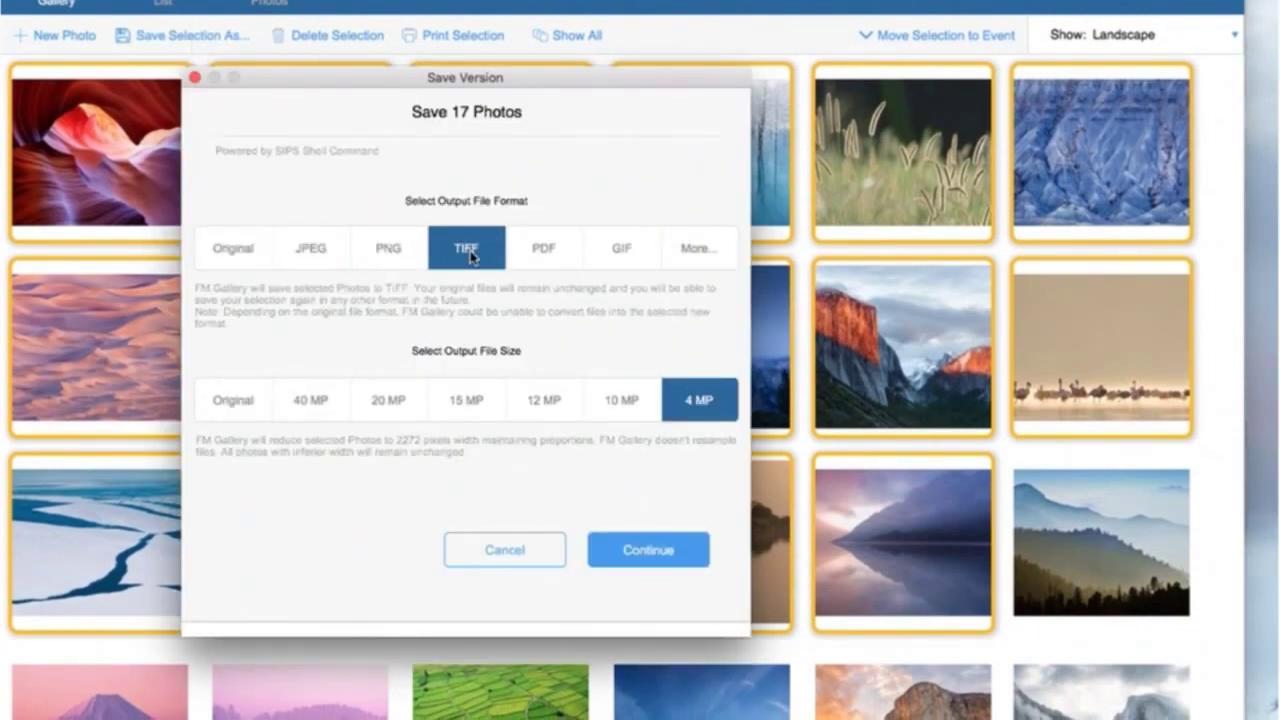
pyautogui.click(682, 408)
pyautogui.click(592, 390)
pyautogui.click(682, 568)
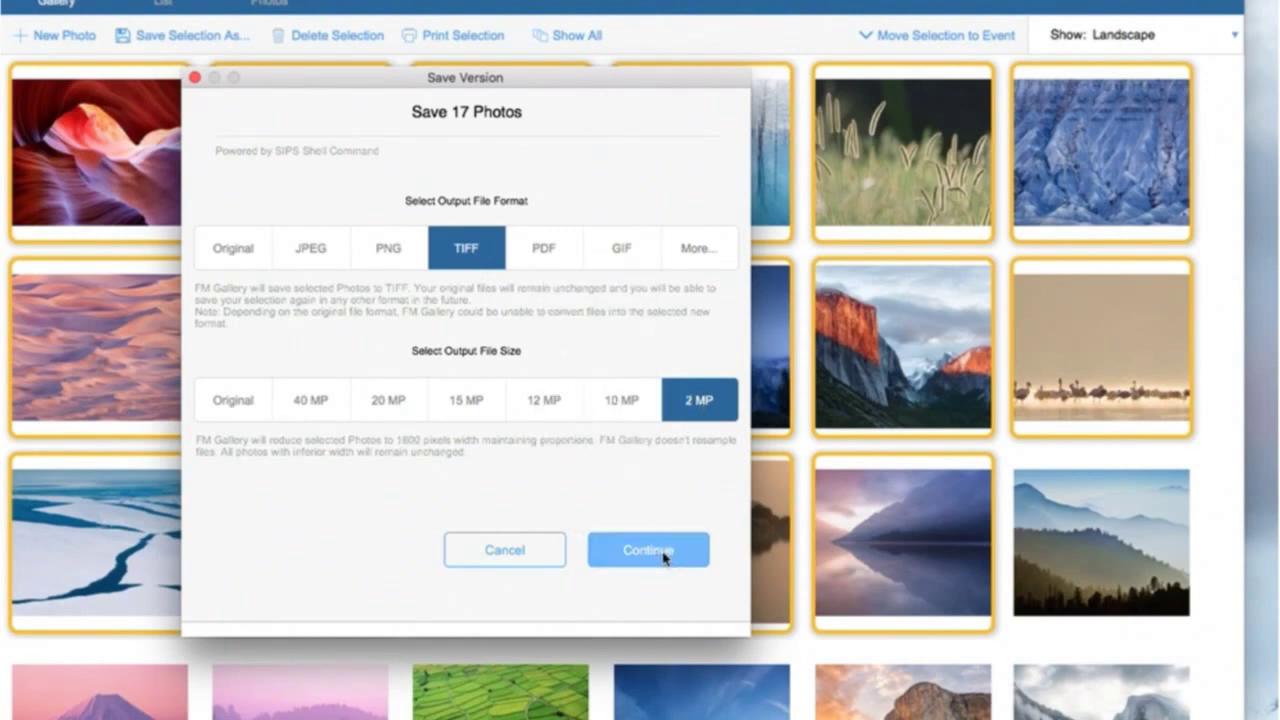
# Step: Create a folder named Small TIFFs on the Desktop and save the converted photos into it
pyautogui.click(991, 560)
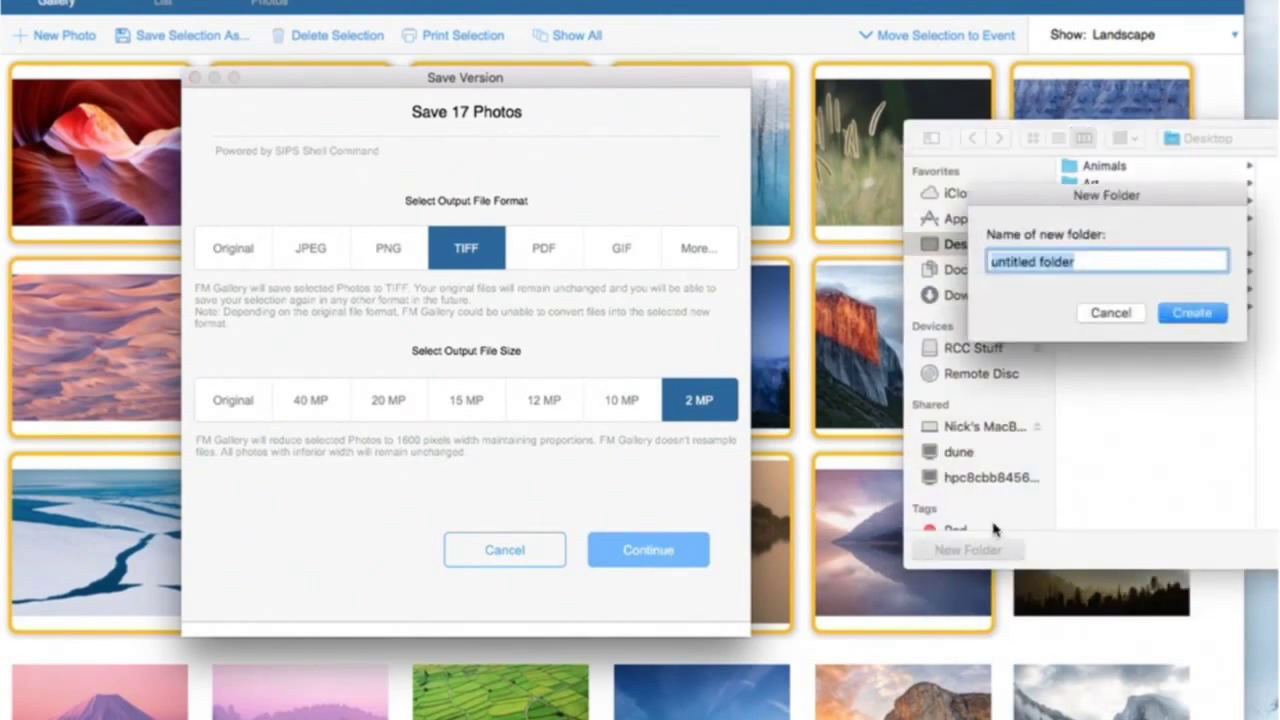
pyautogui.write('Small TIFFs')
pyautogui.press('Return')
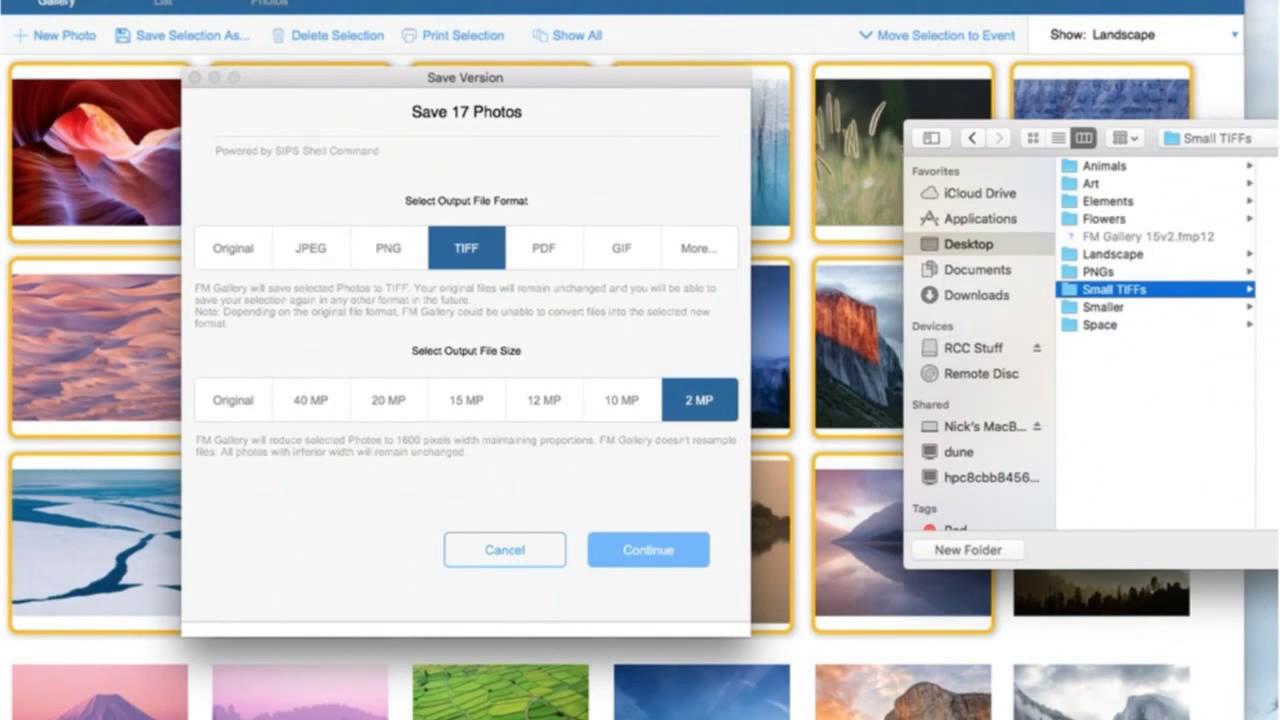
pyautogui.press('Return')
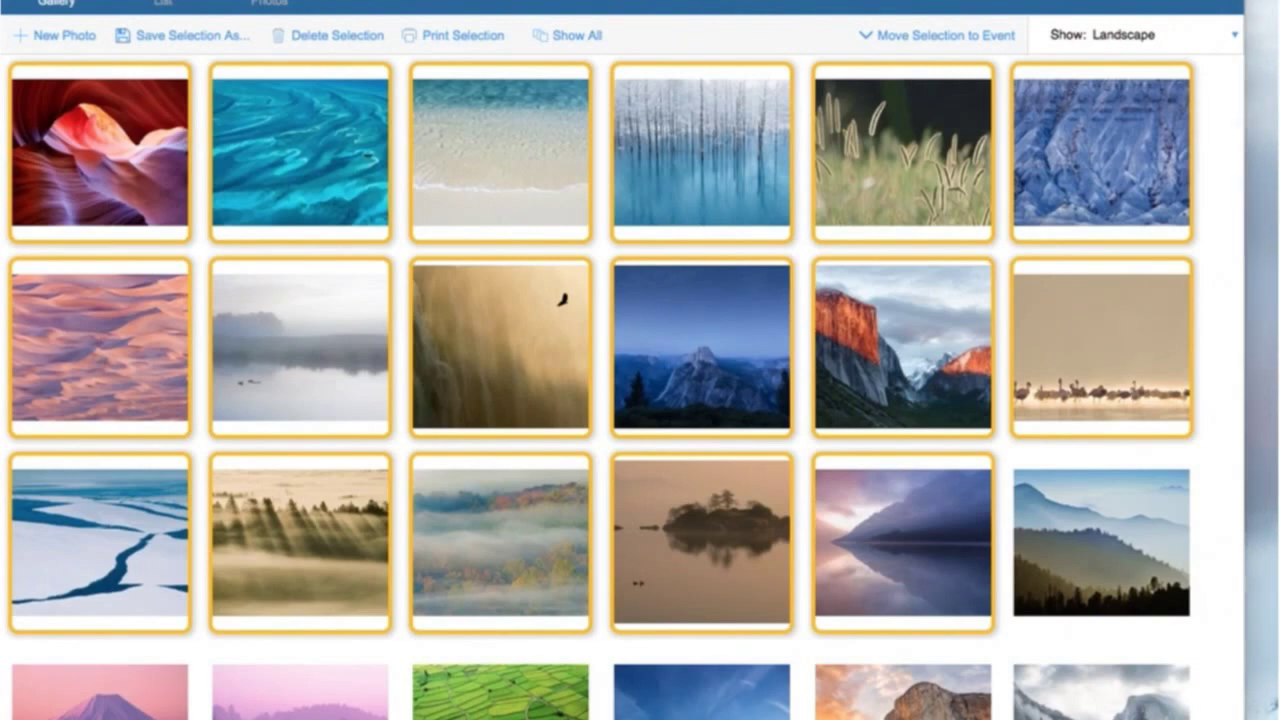
# Step: Examine the file sizes and kinds in the enlarged Small TIFFs window and the file info of Flamingos.tiff, and close both windows
pyautogui.moveTo(1102, 133); pyautogui.dragTo(480, 95)
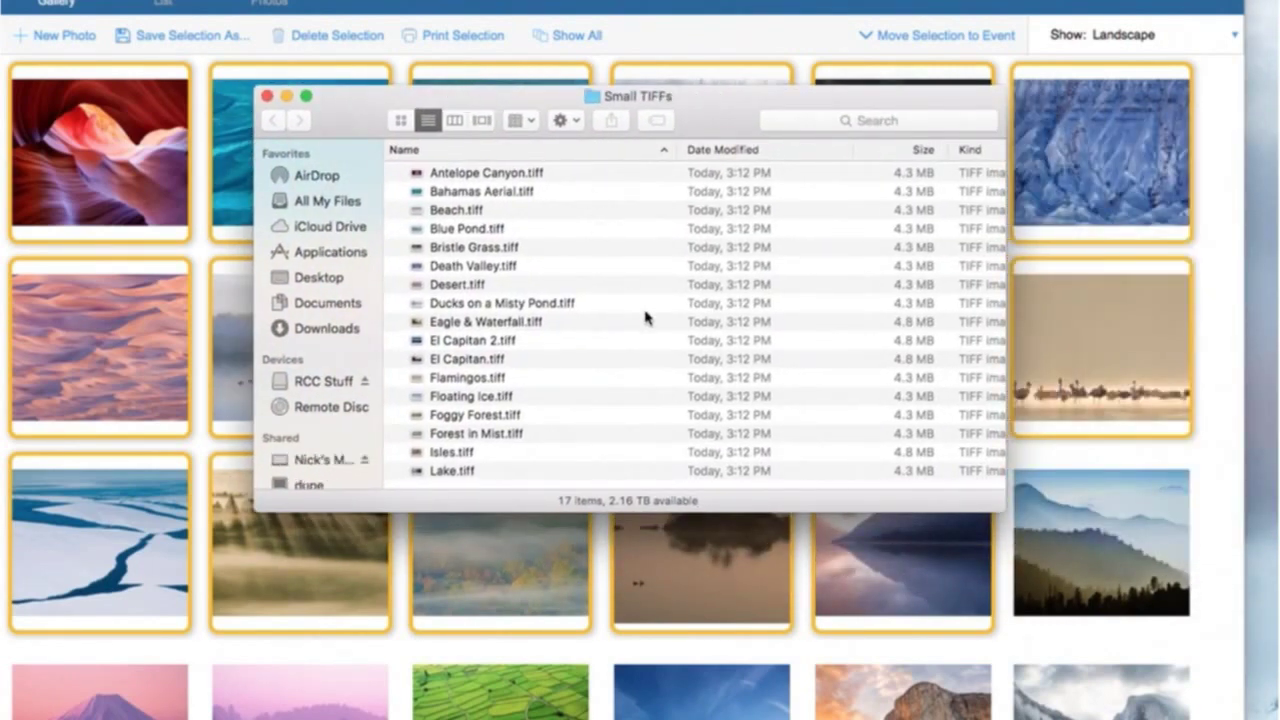
pyautogui.moveTo(1003, 507); pyautogui.dragTo(1100, 630)
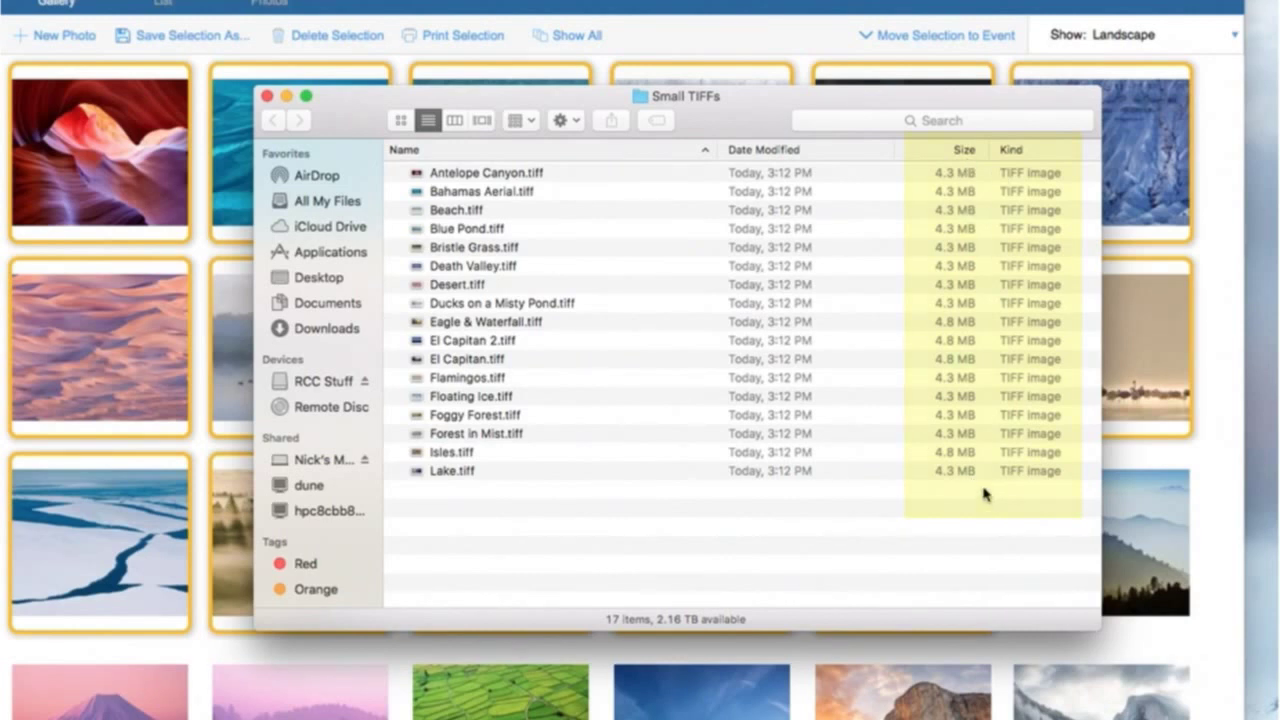
pyautogui.click(503, 377)
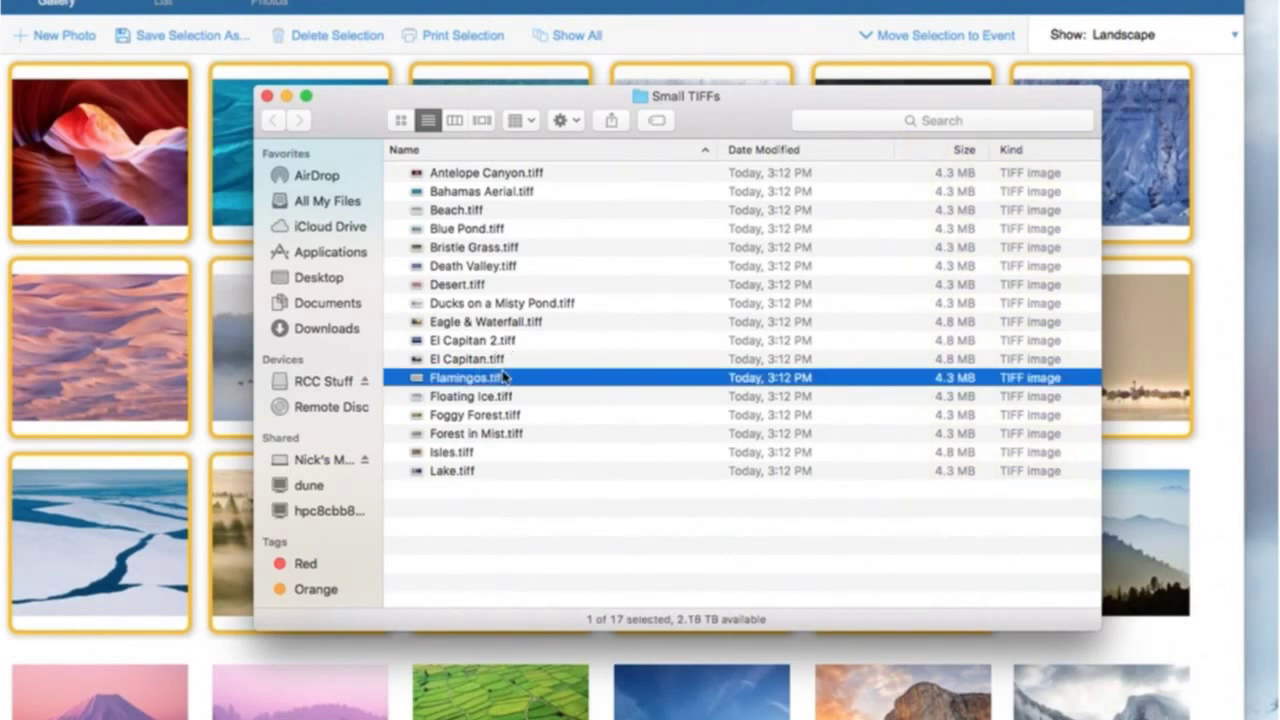
pyautogui.doubleClick(503, 377)
pyautogui.press('Escape')
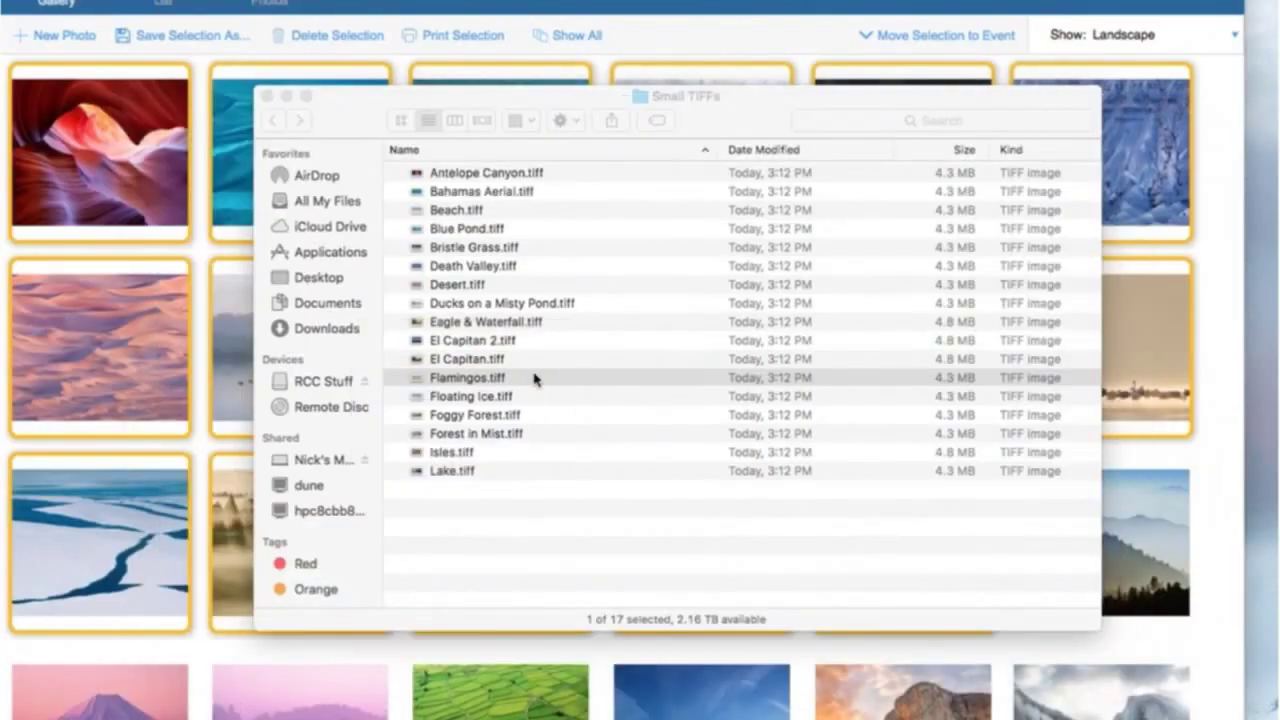
pyautogui.press('super+i')
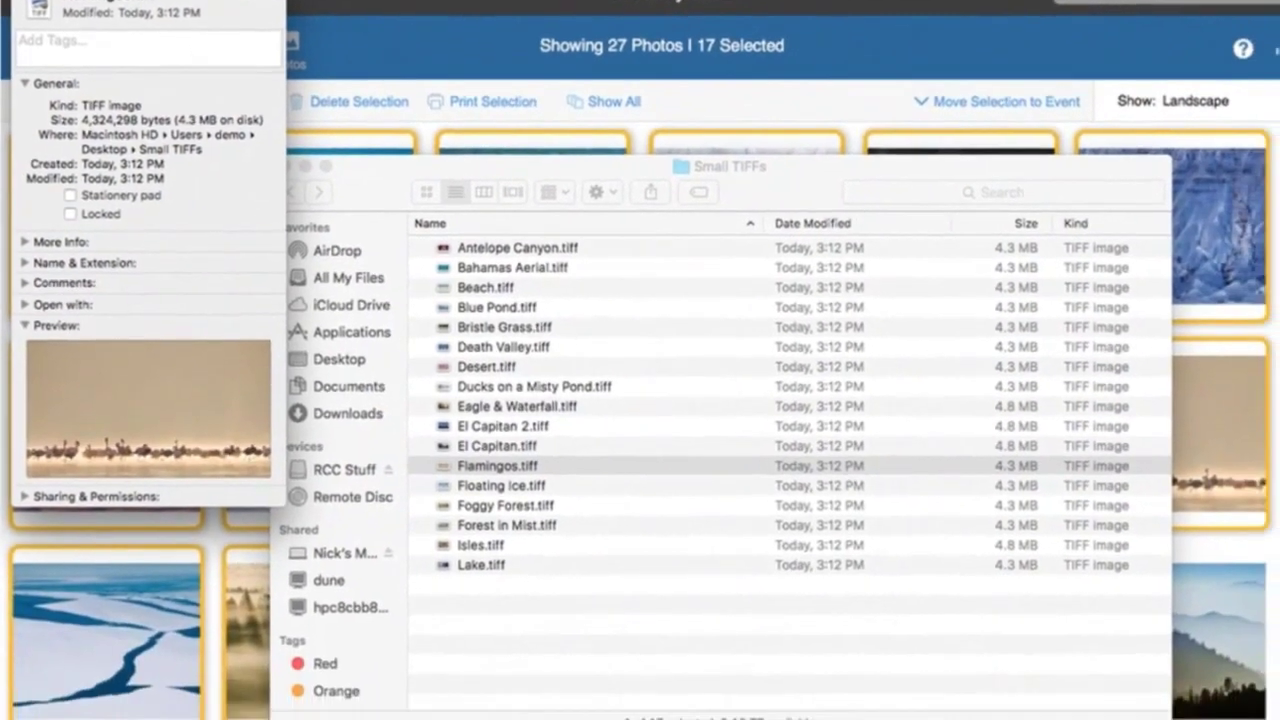
pyautogui.click(26, 35)
pyautogui.click(268, 97)
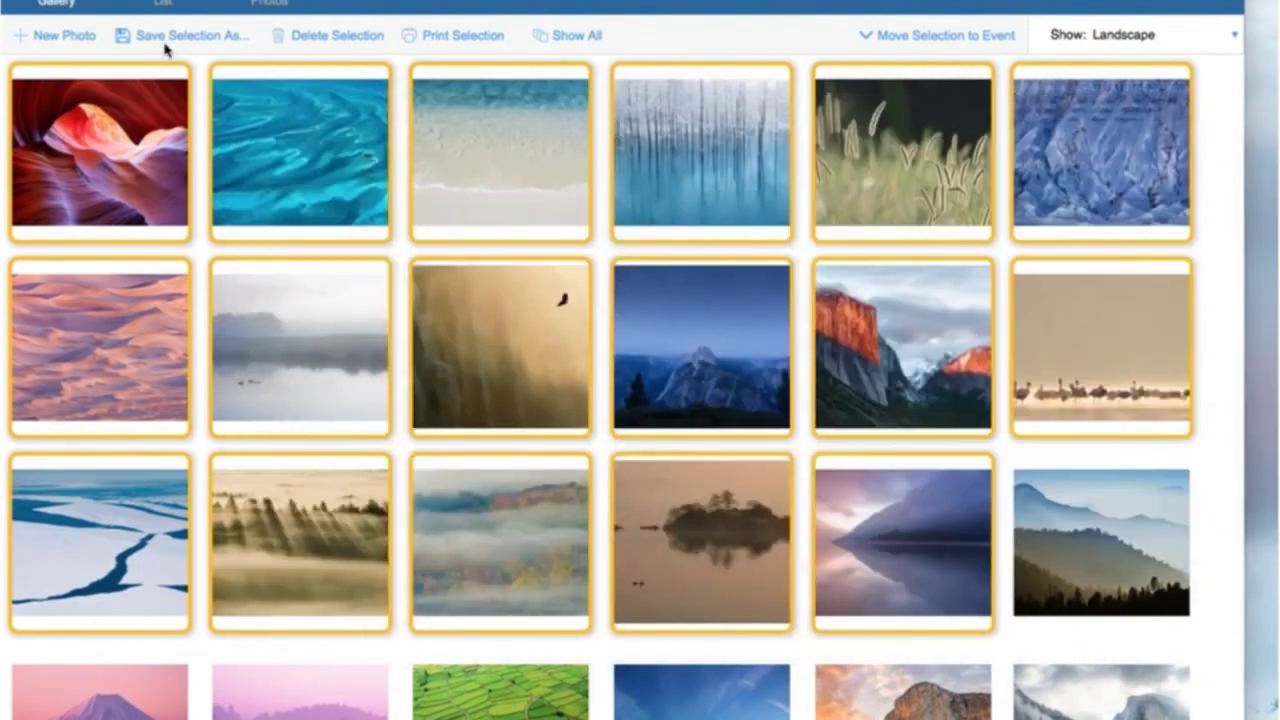
pyautogui.click(170, 38)
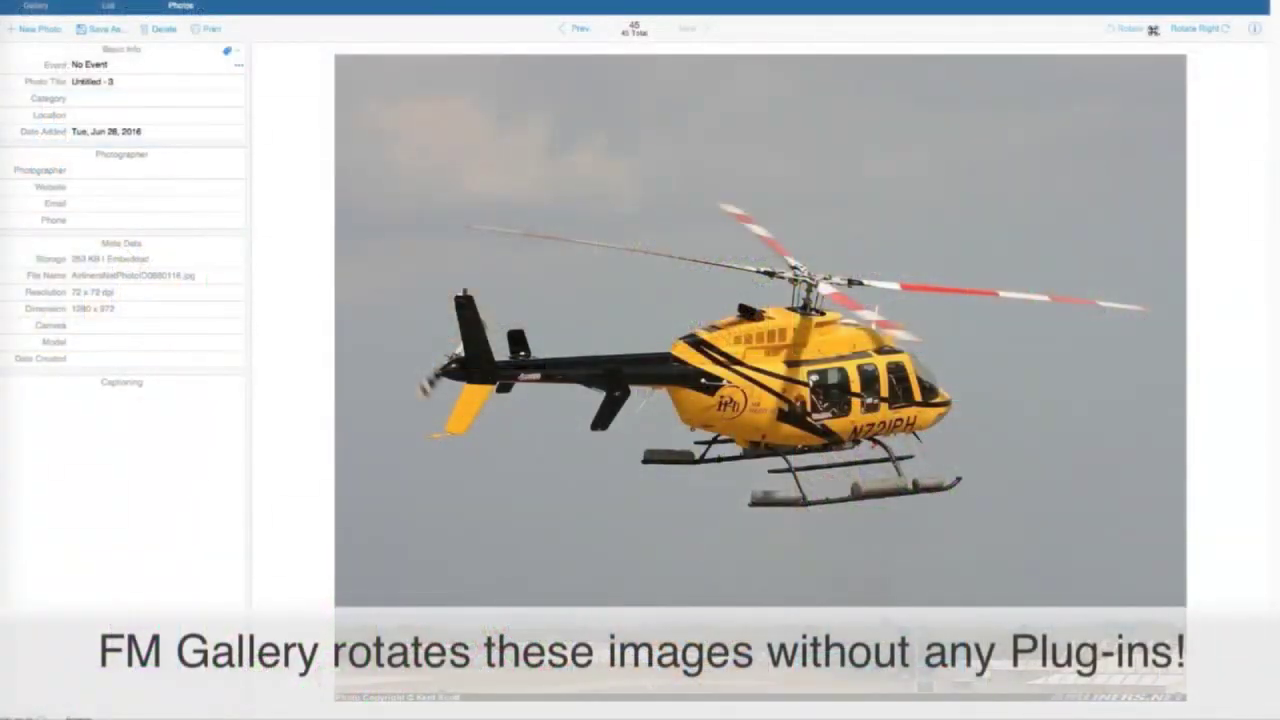
# Step: Rotate the yellow helicopter photo 90° to the left
pyautogui.click(1153, 30)
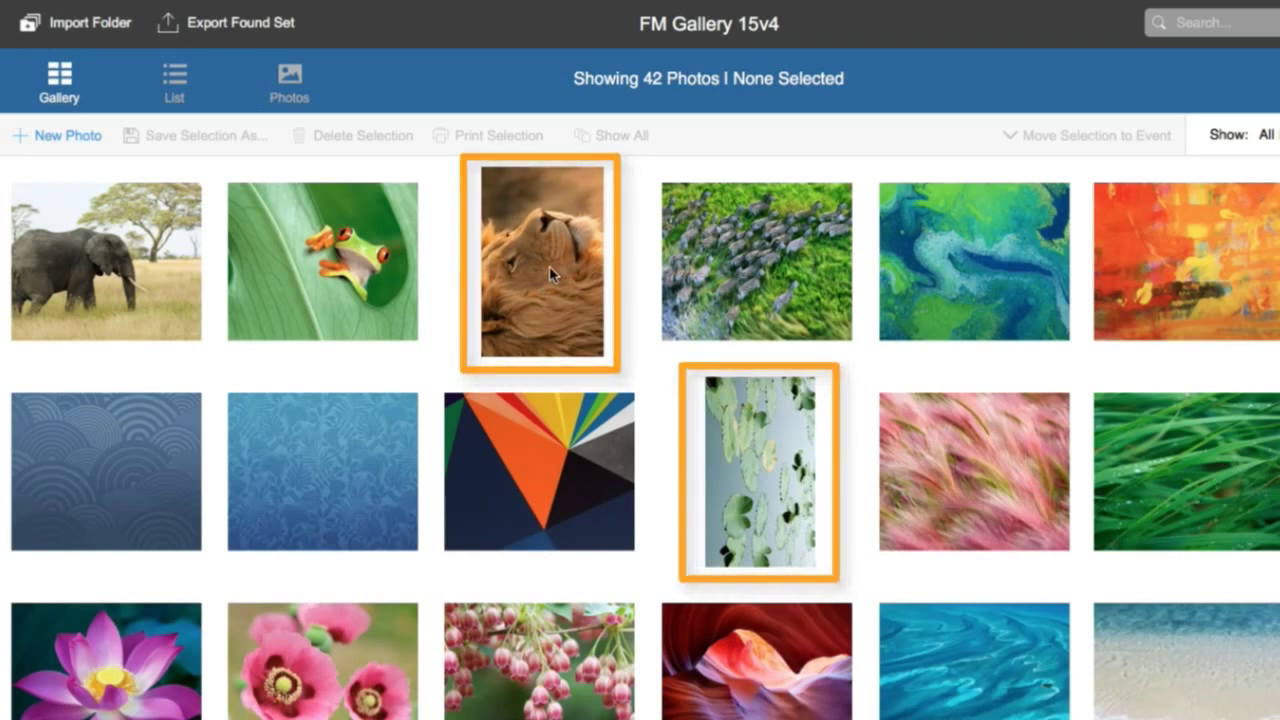
# Step: Select the sideways lion and floating leaves photos, open them in a separate window and rotate the lion photo 90° right
pyautogui.click(549, 266)
pyautogui.keyDown('shift'); pyautogui.click(757, 458); pyautogui.keyUp('shift')
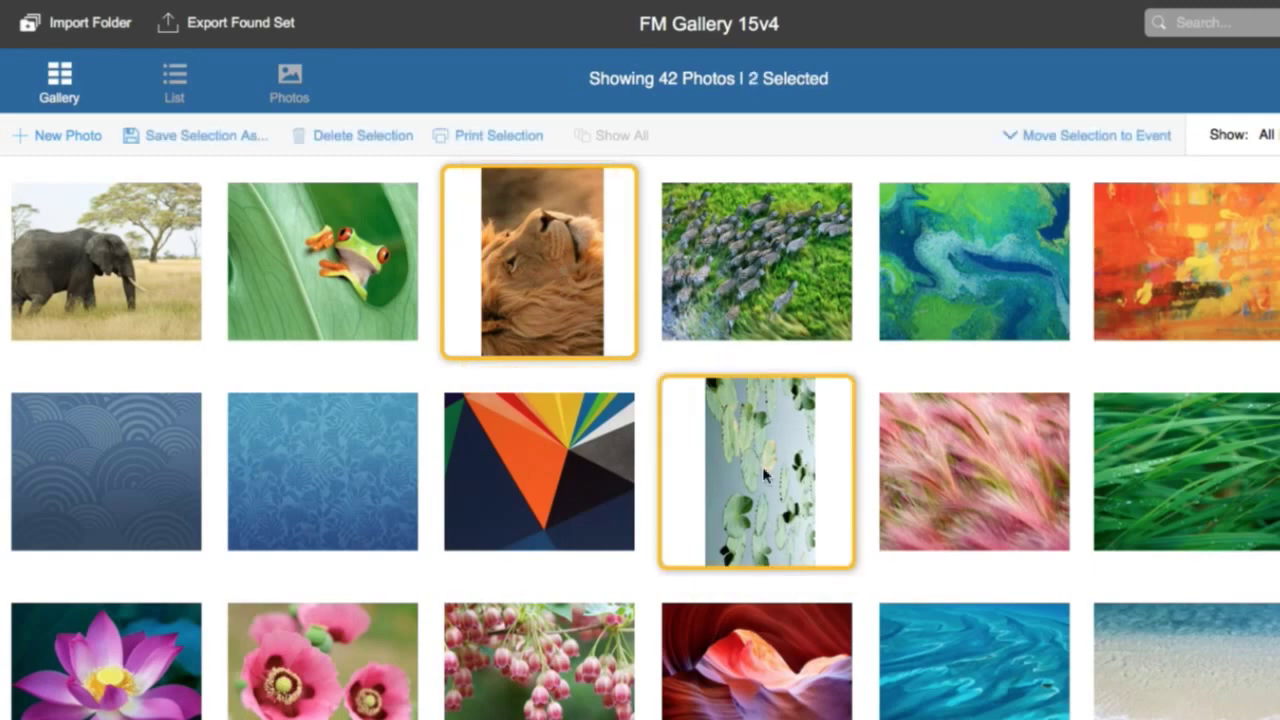
pyautogui.doubleClick(542, 268)
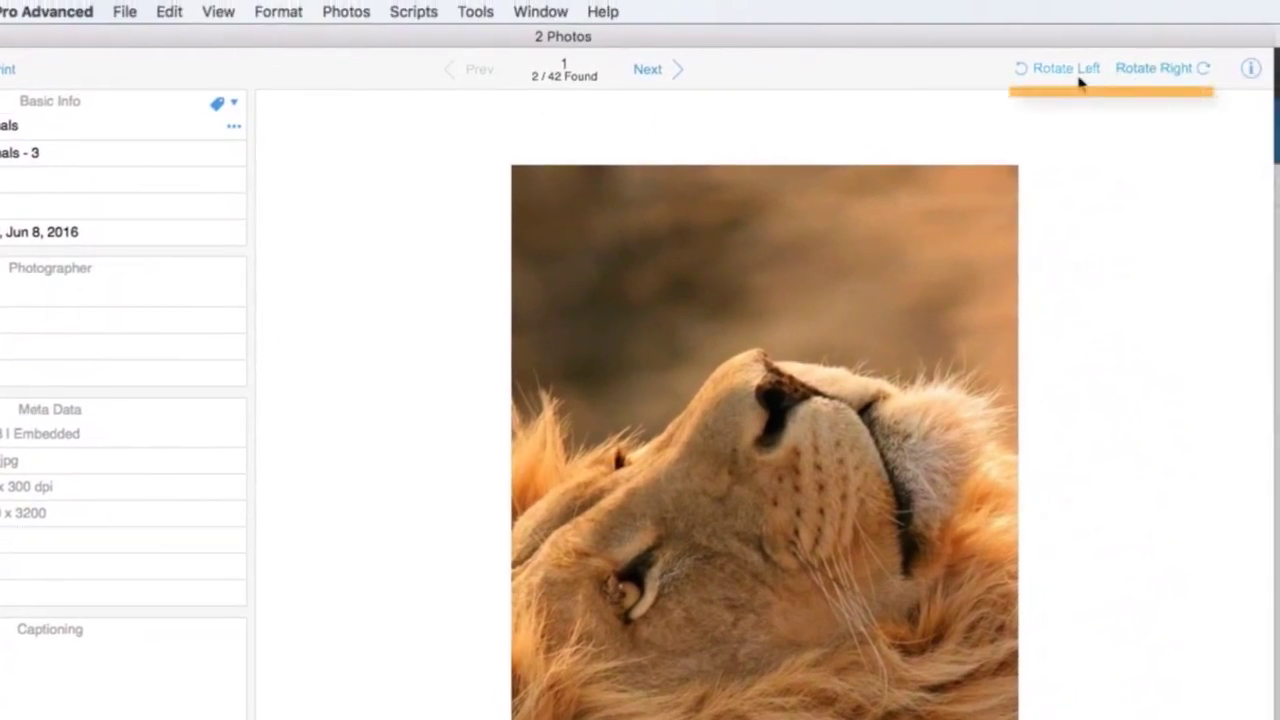
pyautogui.click(1148, 70)
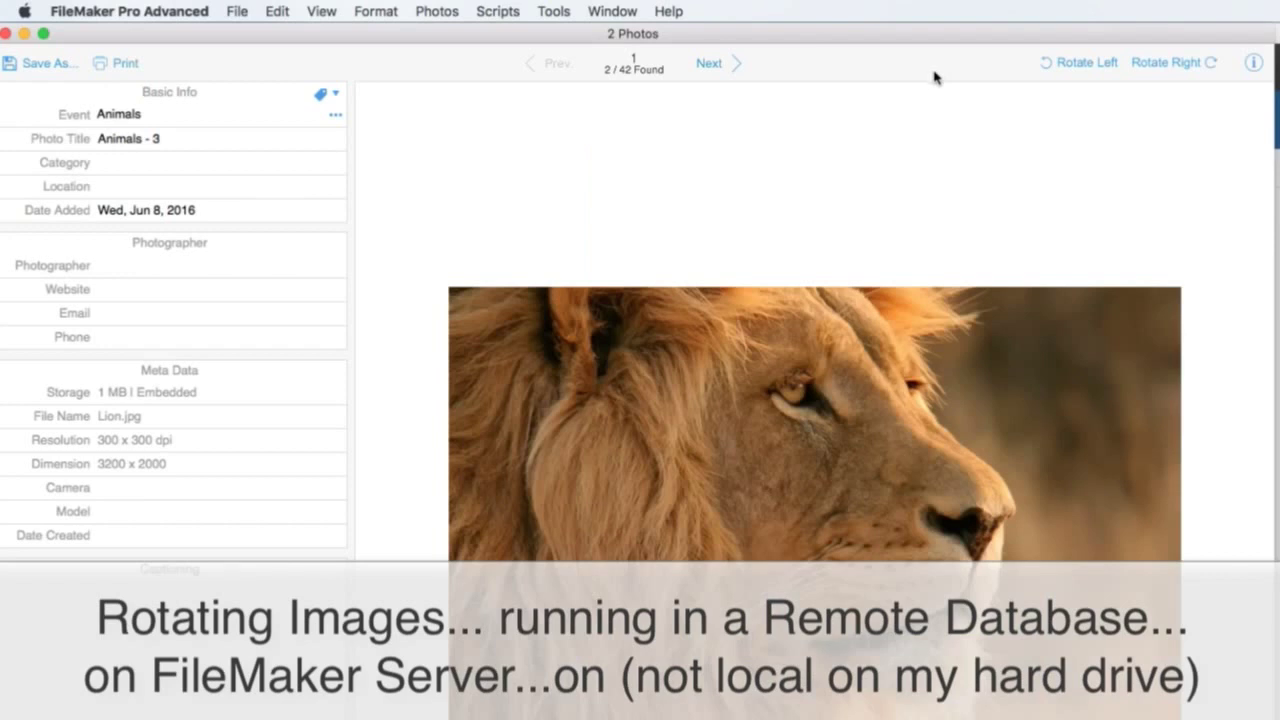
# Step: Rotate the lion photo another 90° right and turn it back 90° left
pyautogui.click(1192, 64)
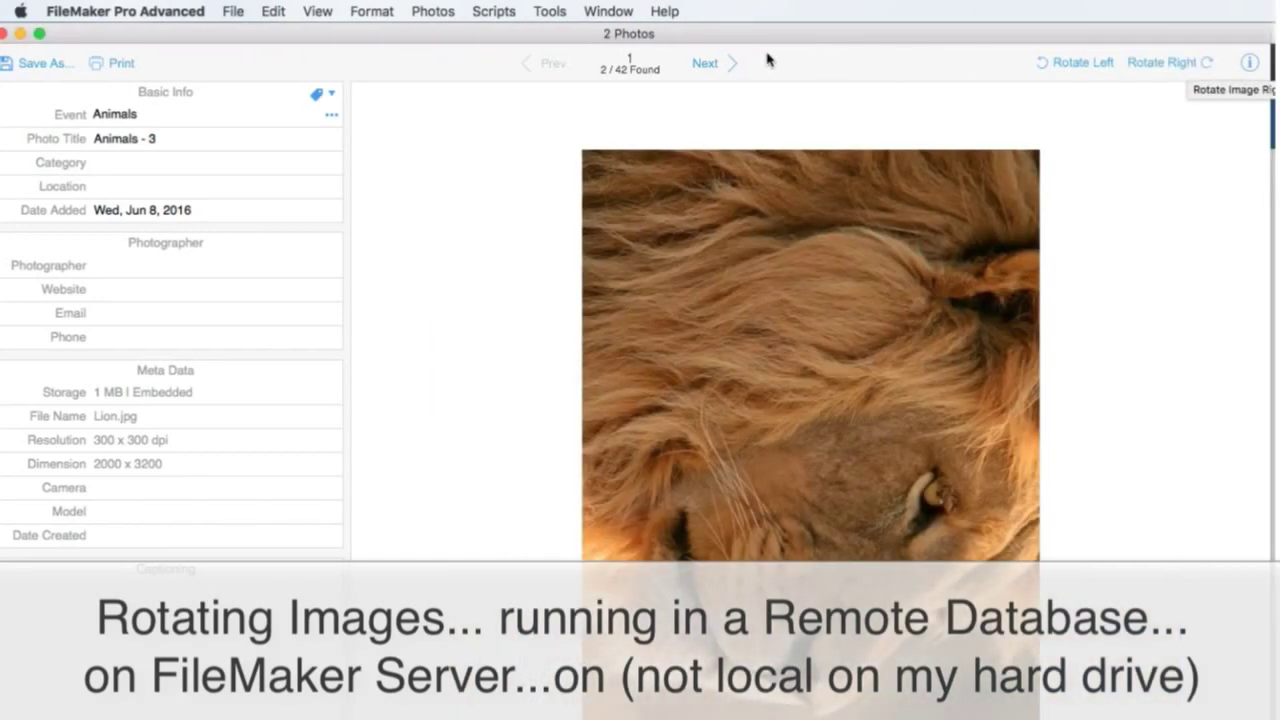
pyautogui.click(1088, 65)
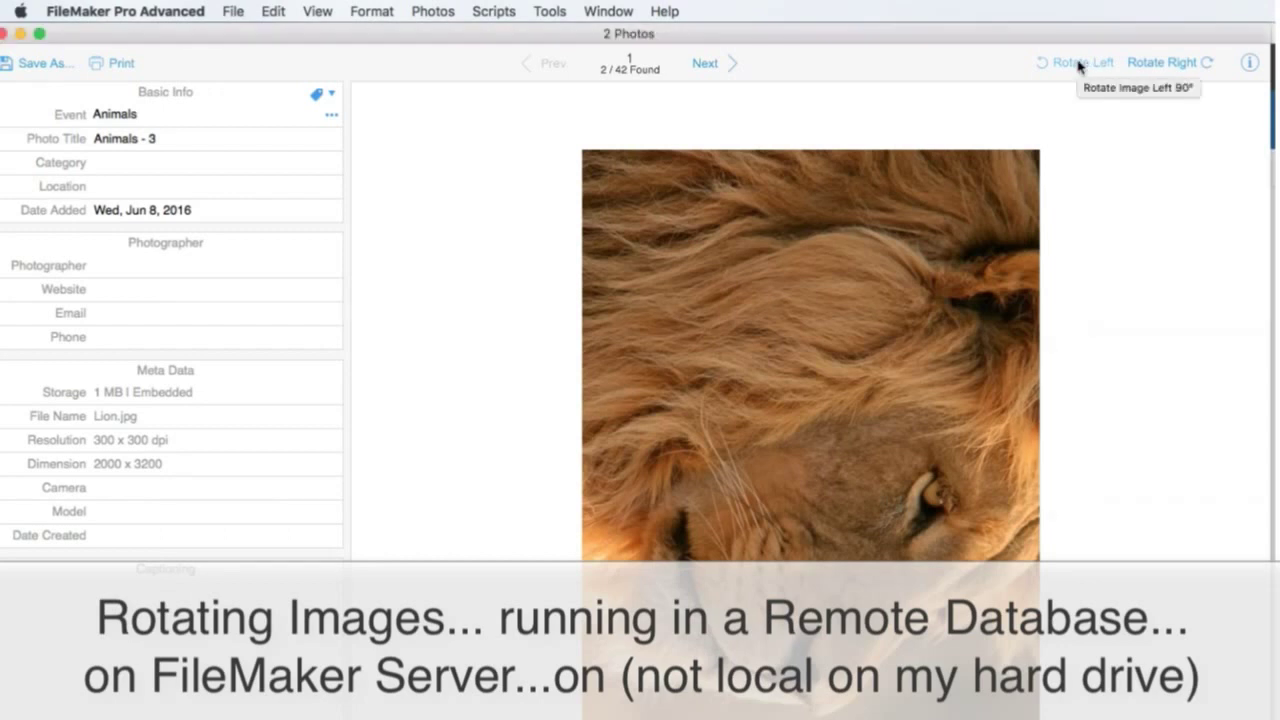
# Step: Rotate the floating leaves photo 90° left and close the photo window to return to the gallery
pyautogui.click(705, 63)
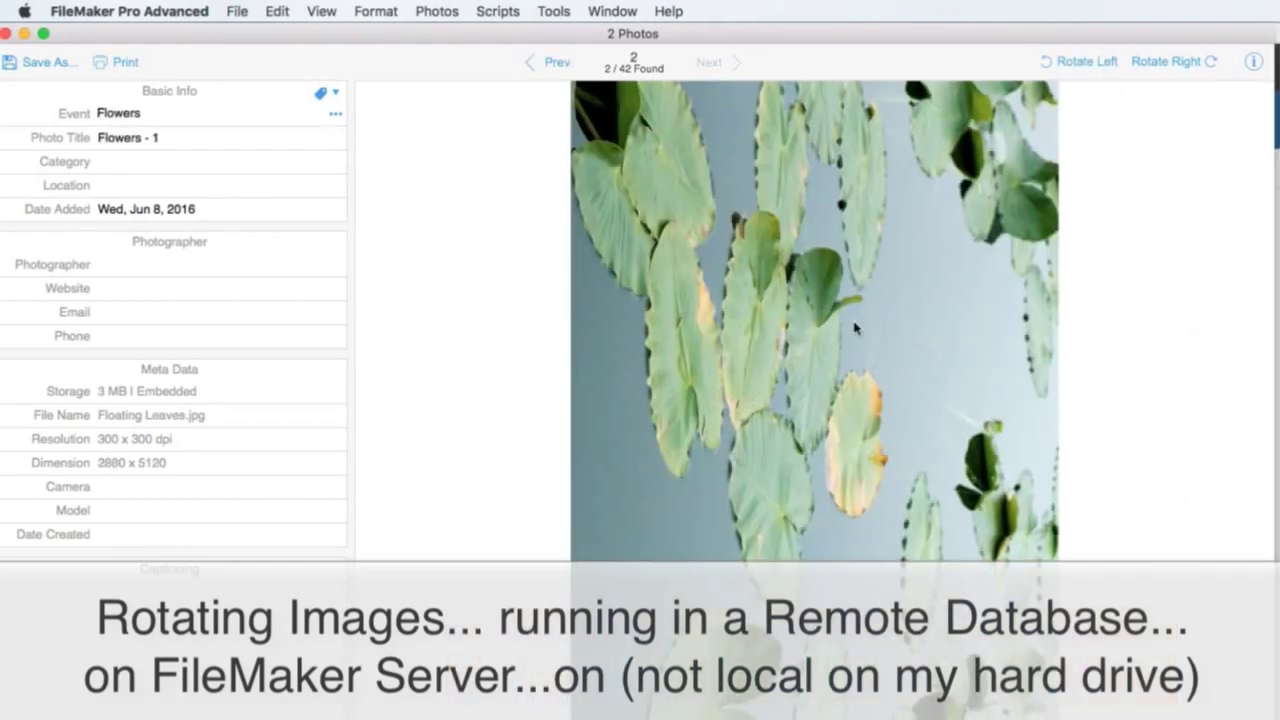
pyautogui.click(1099, 64)
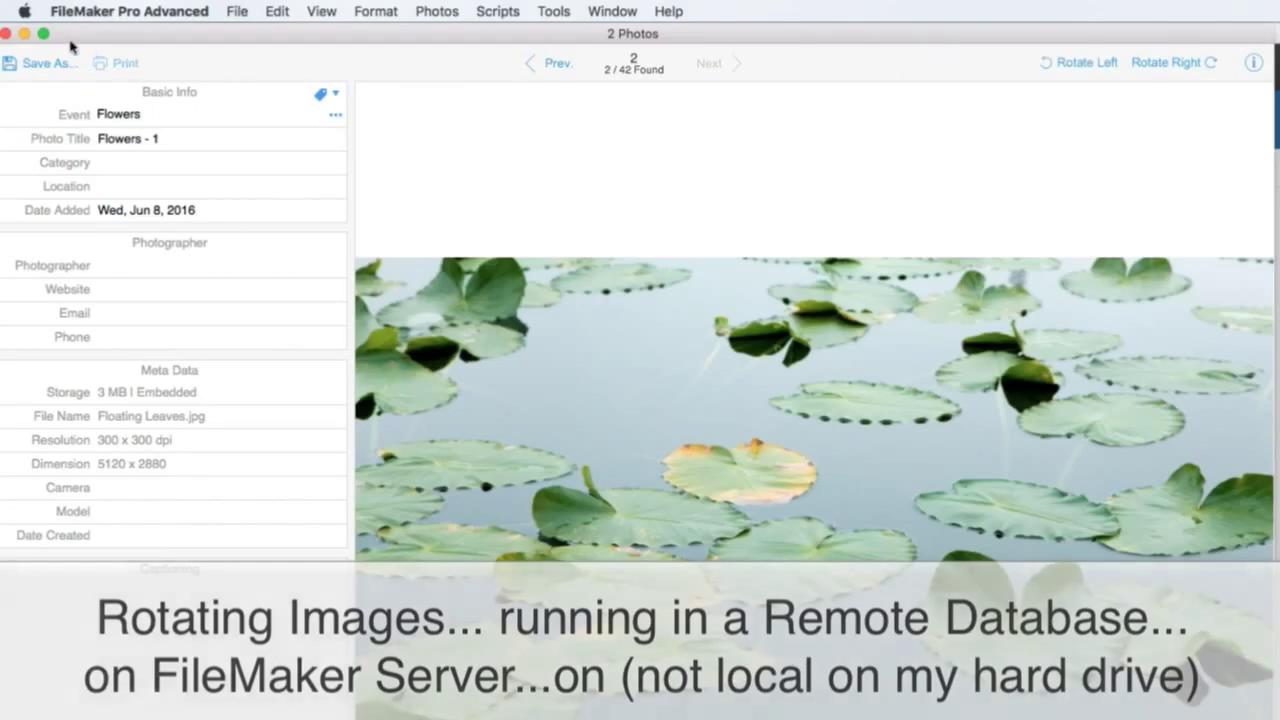
pyautogui.click(6, 34)
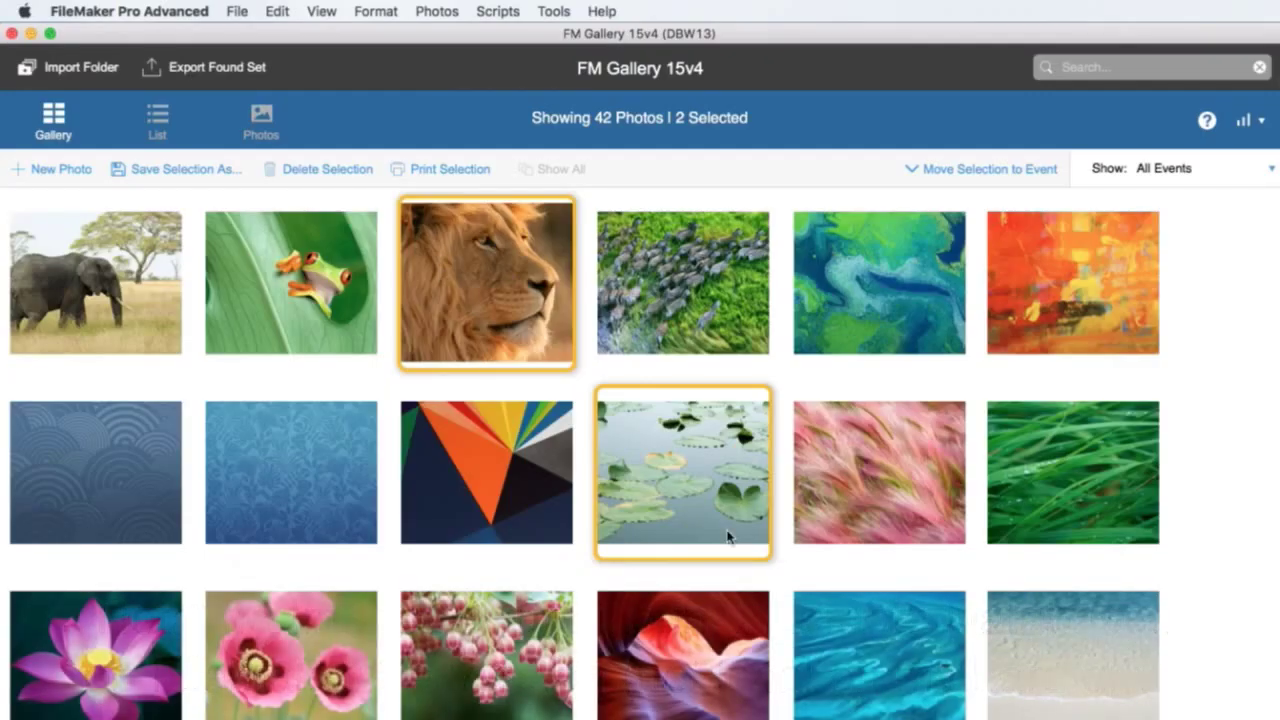